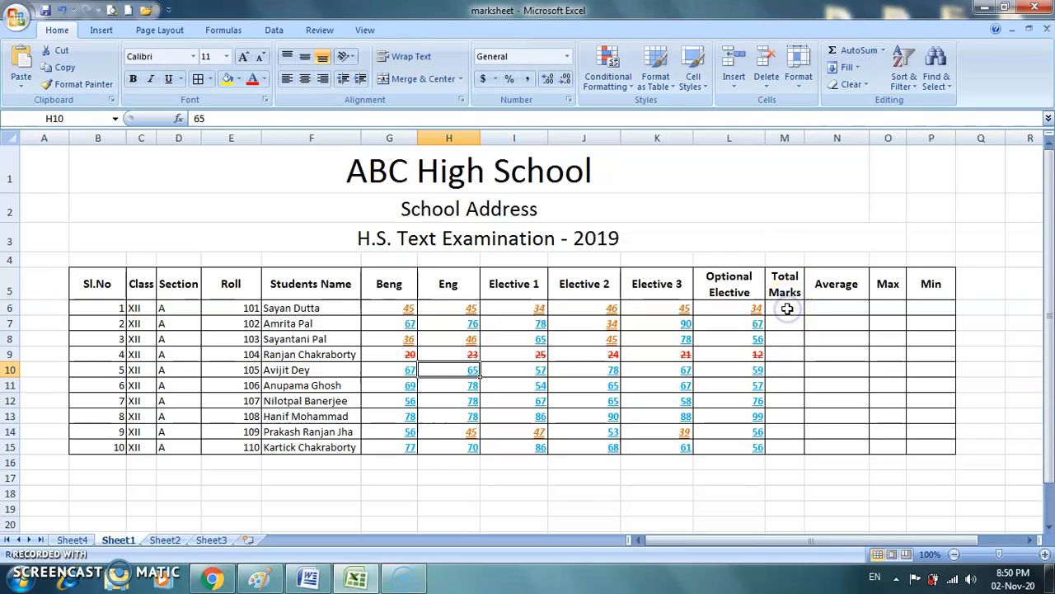
- Total the first student's six subject marks in M6 with the formula =G6+H6+I6+J6+K6+L6
{"action": "left_click", "coordinate": [787, 308]}
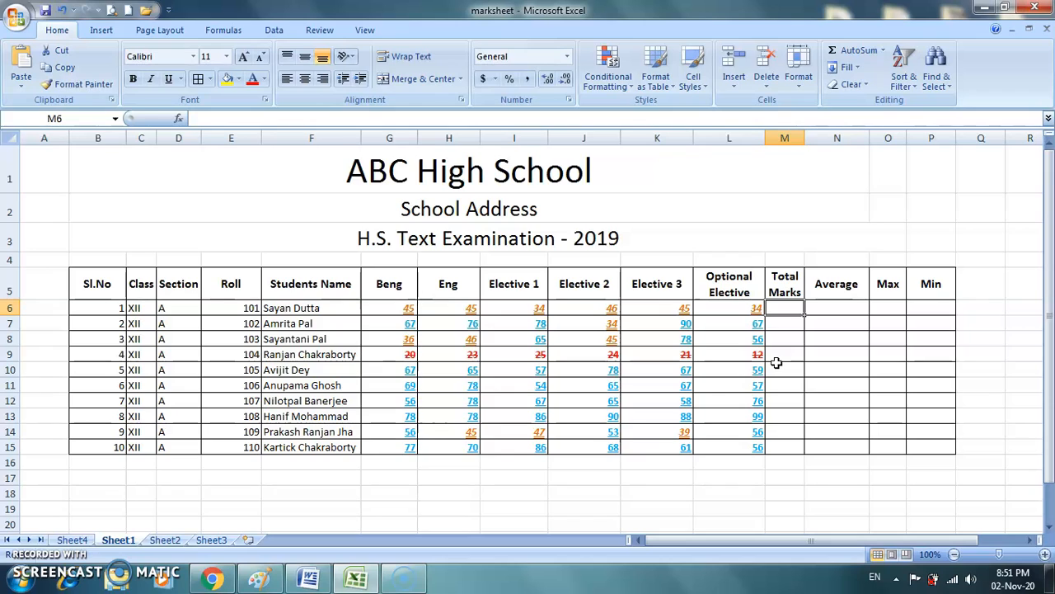
{"action": "type", "text": "="}
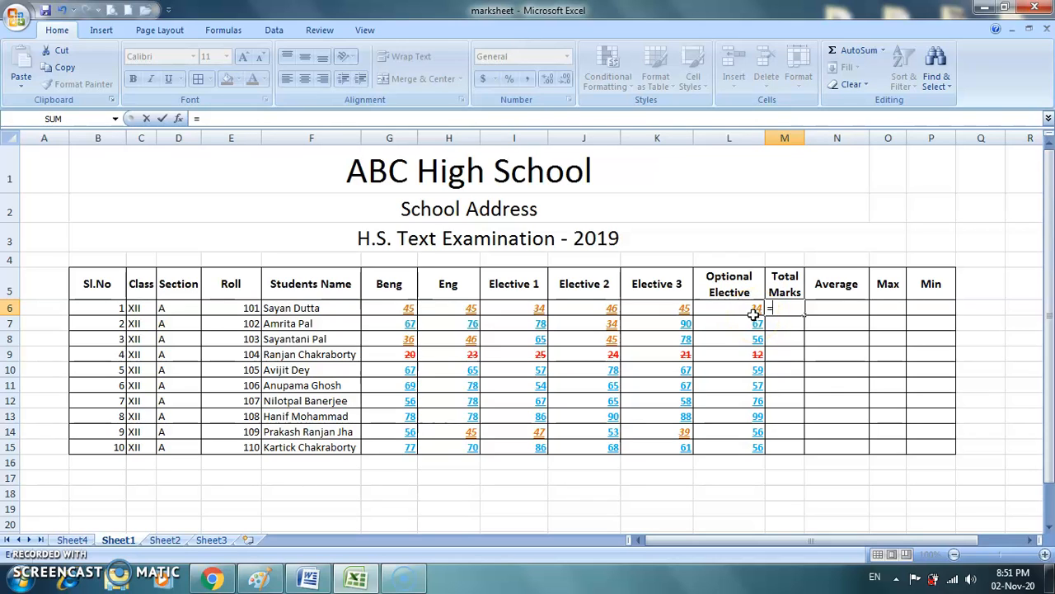
{"action": "left_click", "coordinate": [407, 308]}
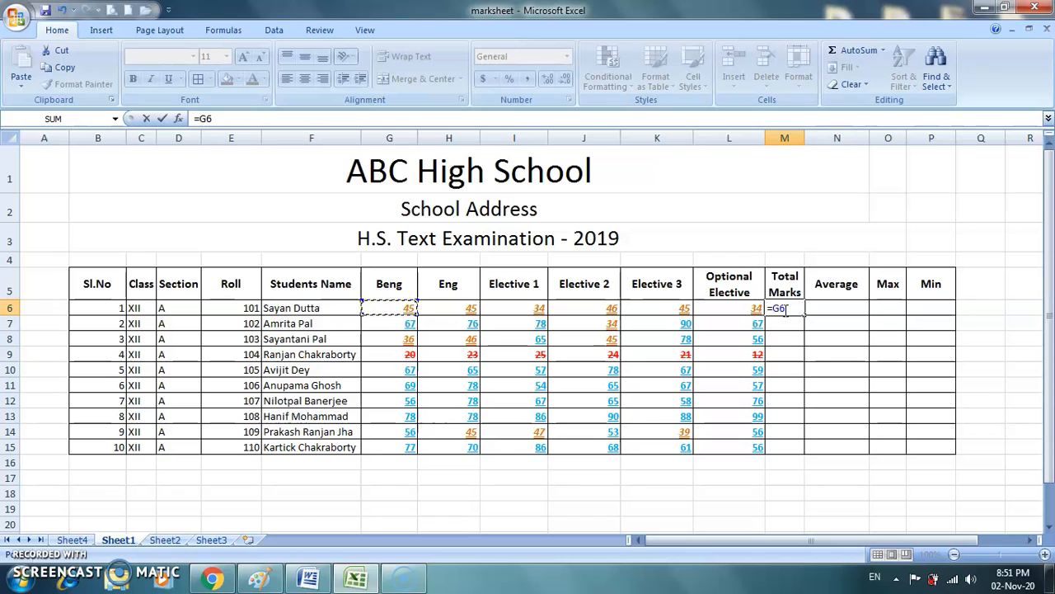
{"action": "type", "text": "+"}
{"action": "left_click", "coordinate": [452, 310]}
{"action": "type", "text": "+"}
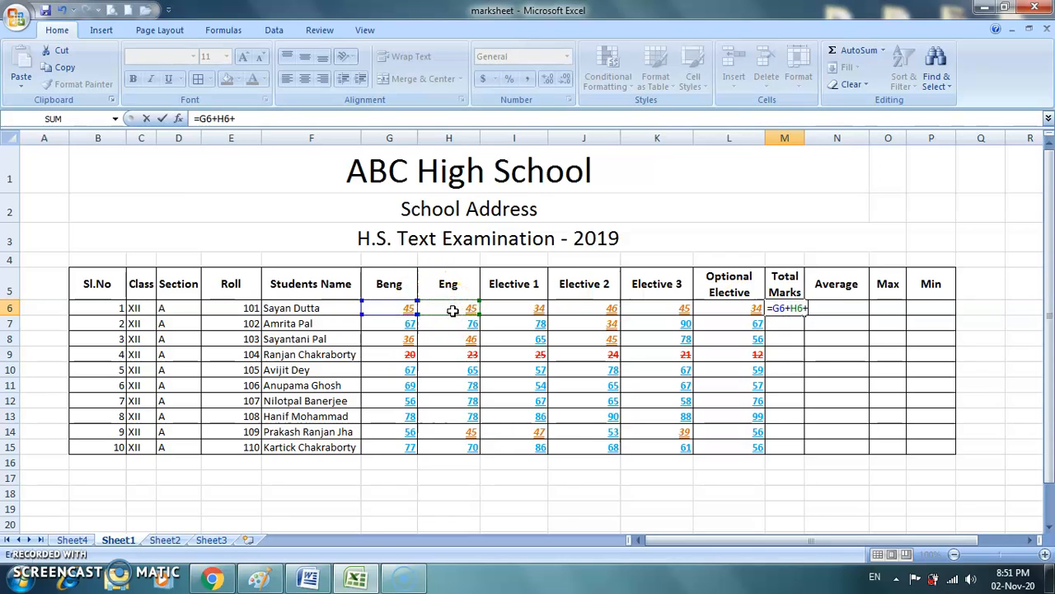
{"action": "left_click", "coordinate": [517, 310]}
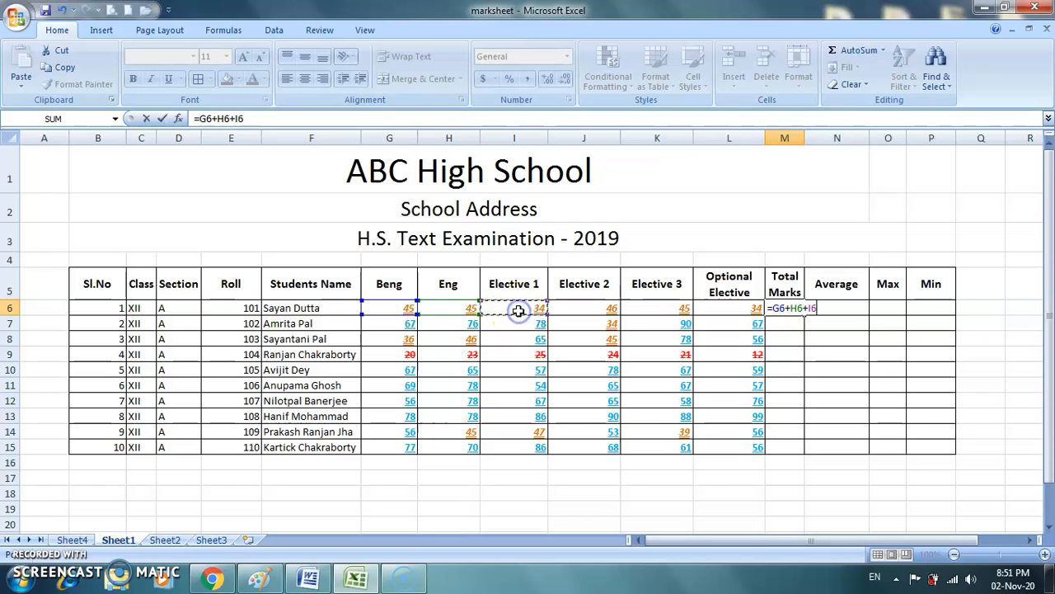
{"action": "type", "text": "+"}
{"action": "left_click", "coordinate": [585, 310]}
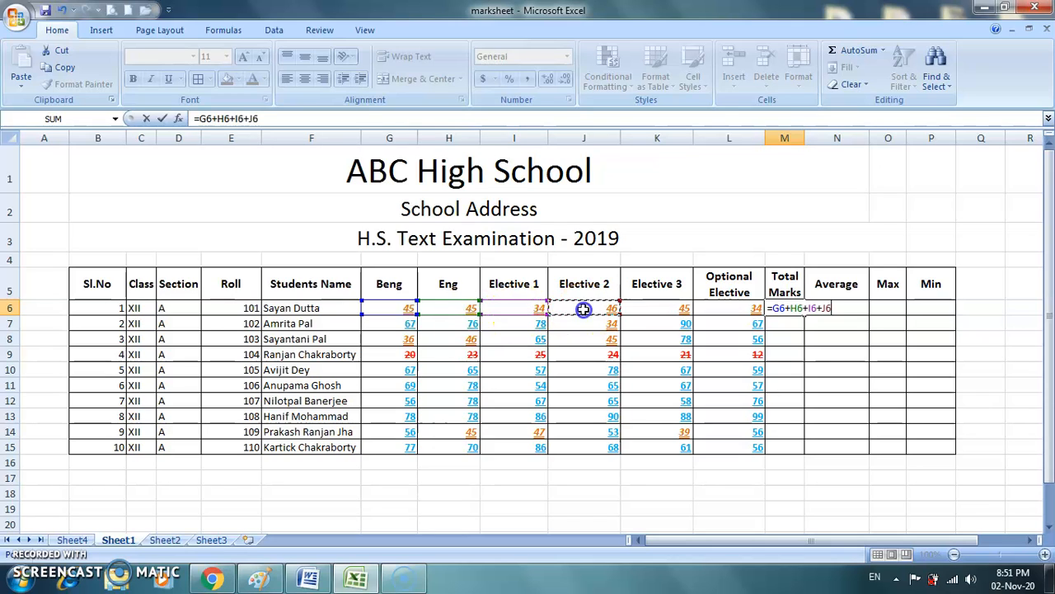
{"action": "type", "text": "+"}
{"action": "left_click", "coordinate": [644, 310]}
{"action": "type", "text": "+"}
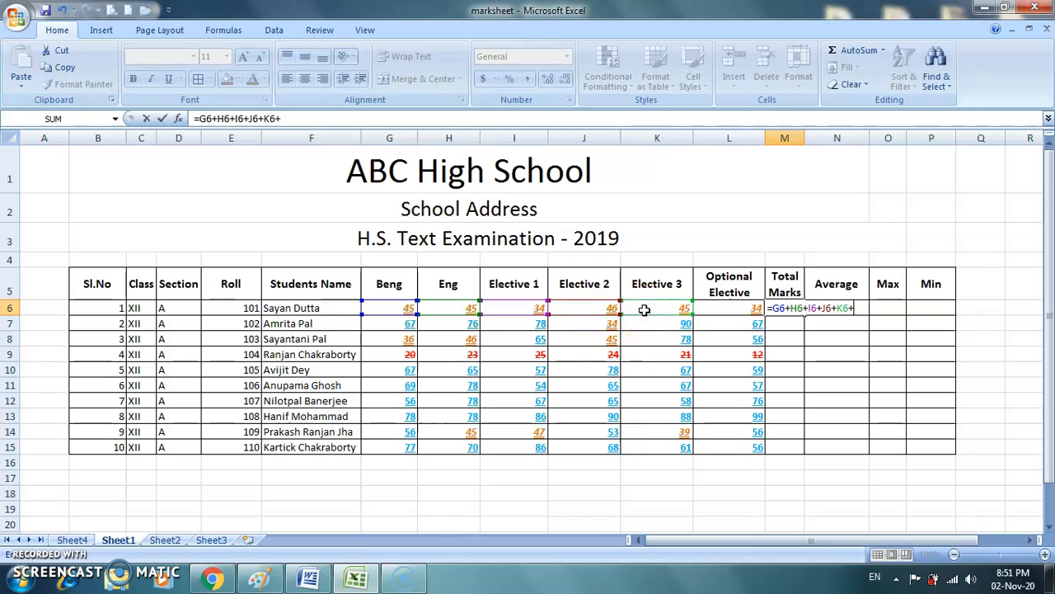
{"action": "left_click", "coordinate": [730, 308]}
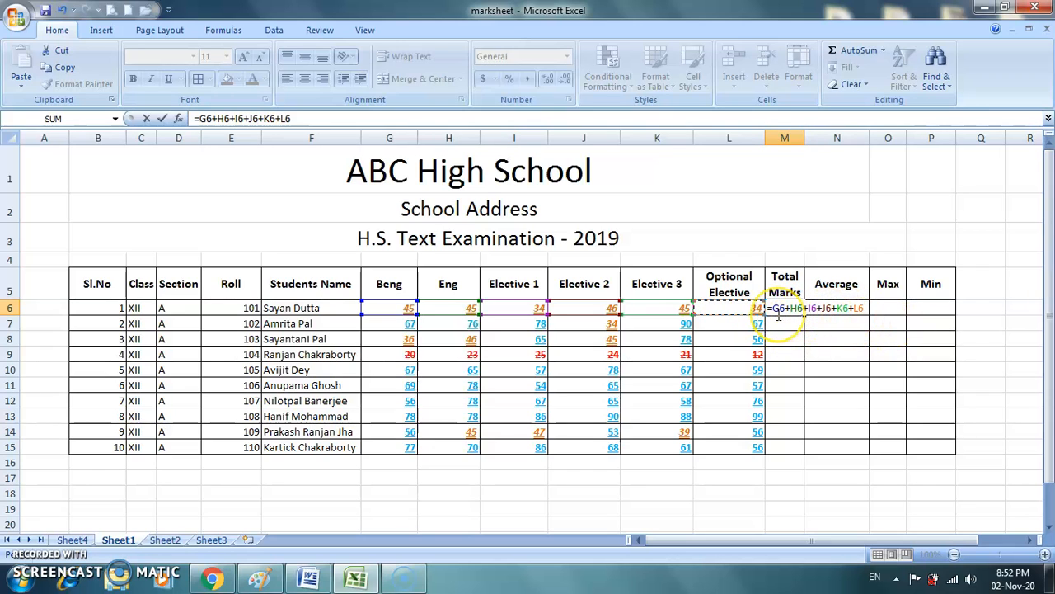
{"action": "key", "text": "Return"}
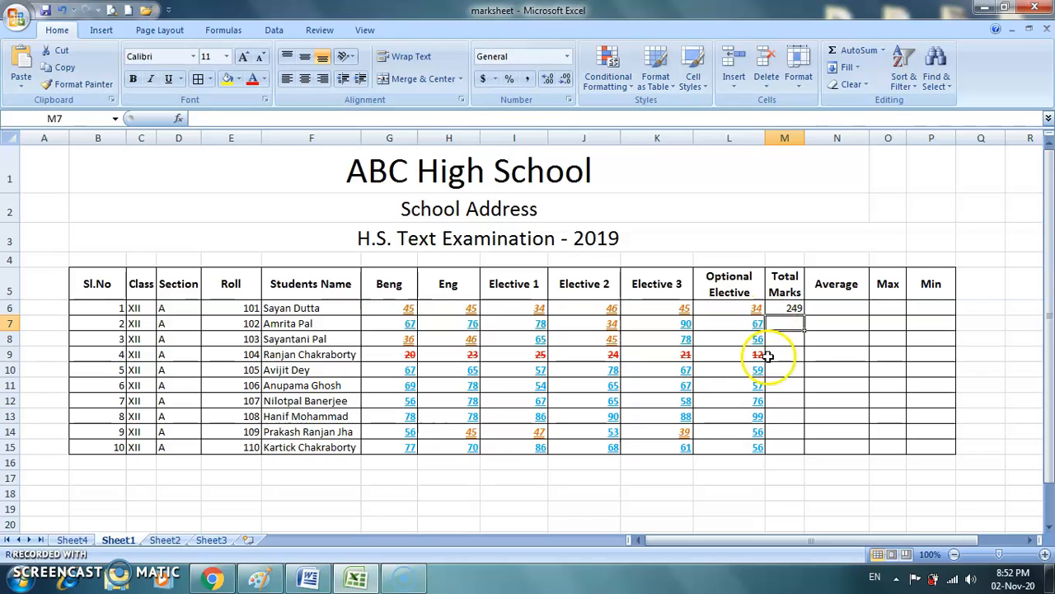
- Examine the addition formula in M6 and the subject cells it references
{"action": "left_click", "coordinate": [776, 308]}
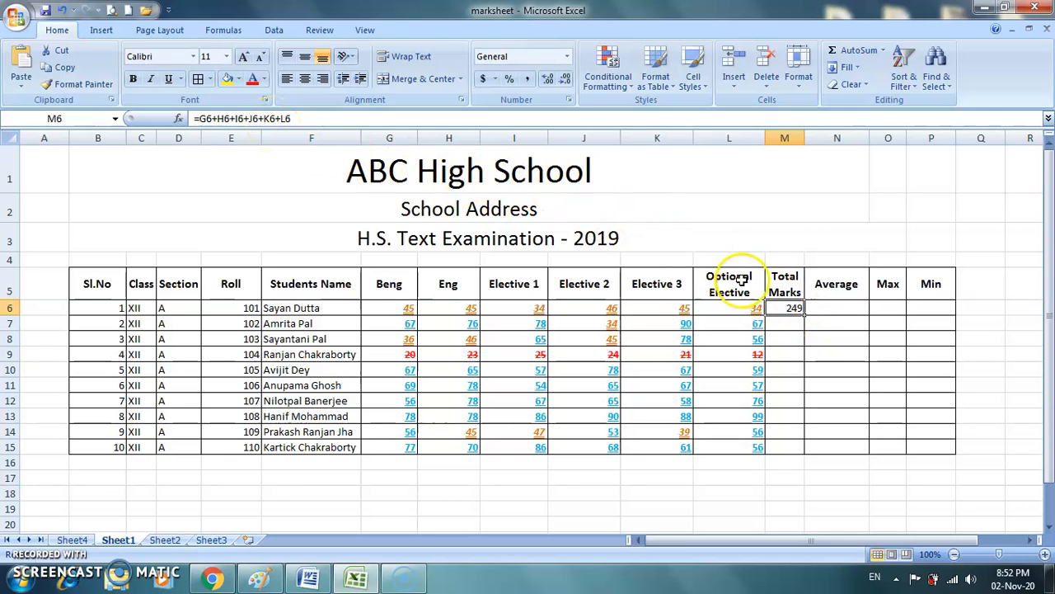
{"action": "left_click", "coordinate": [296, 118]}
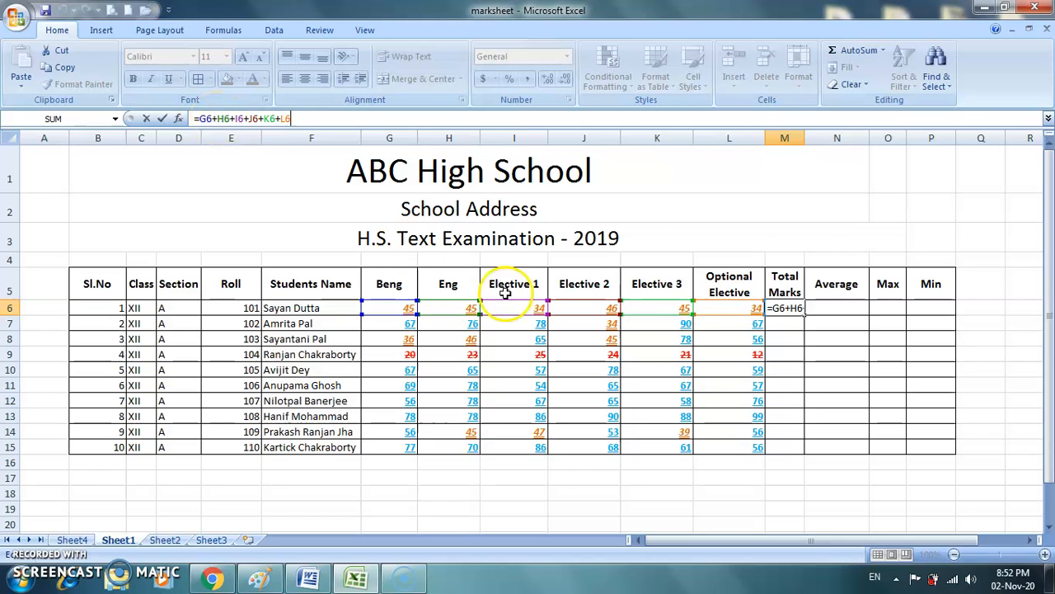
{"action": "key", "text": "Return"}
{"action": "left_click", "coordinate": [779, 308]}
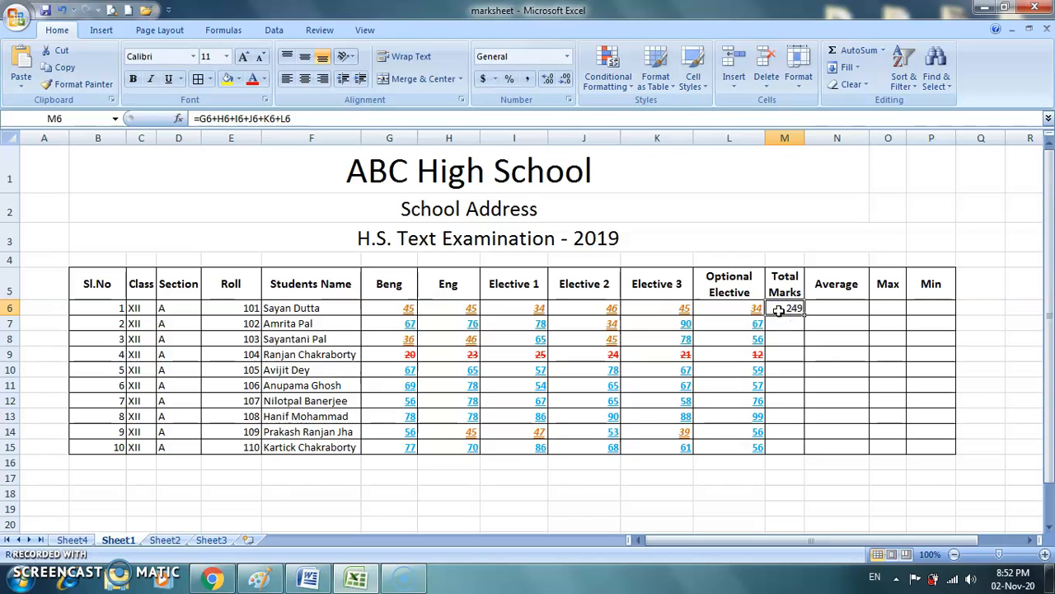
{"action": "double_click", "coordinate": [779, 309]}
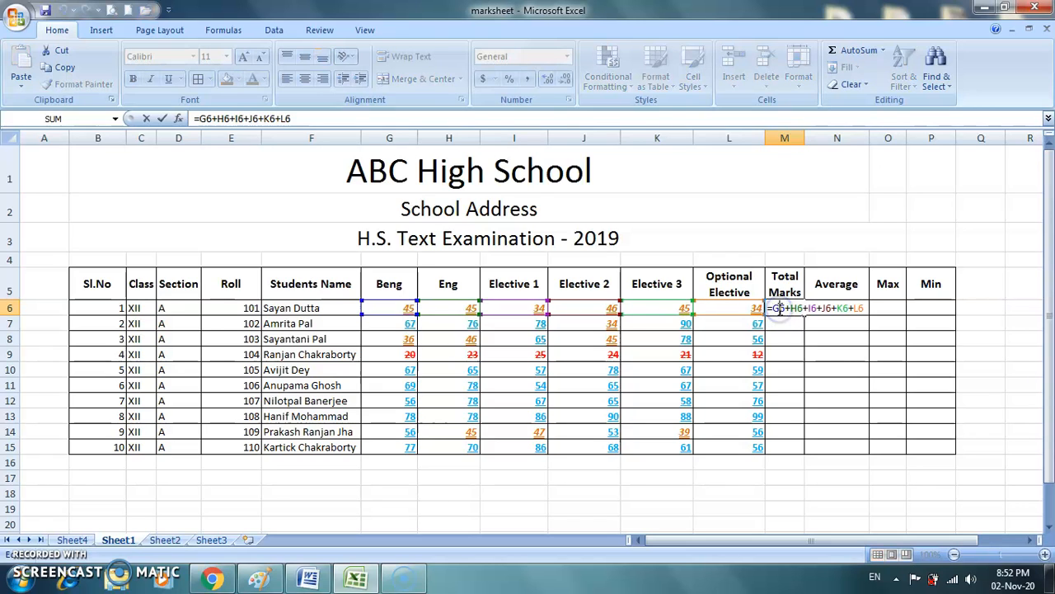
{"action": "left_click", "coordinate": [837, 347]}
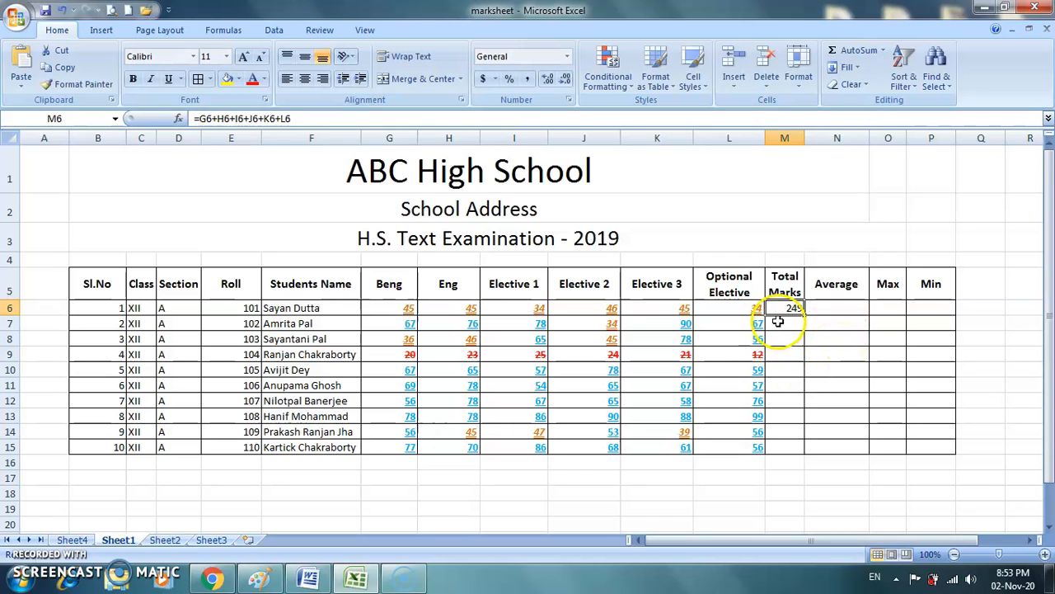
{"action": "left_click", "coordinate": [779, 308]}
{"action": "double_click", "coordinate": [779, 307]}
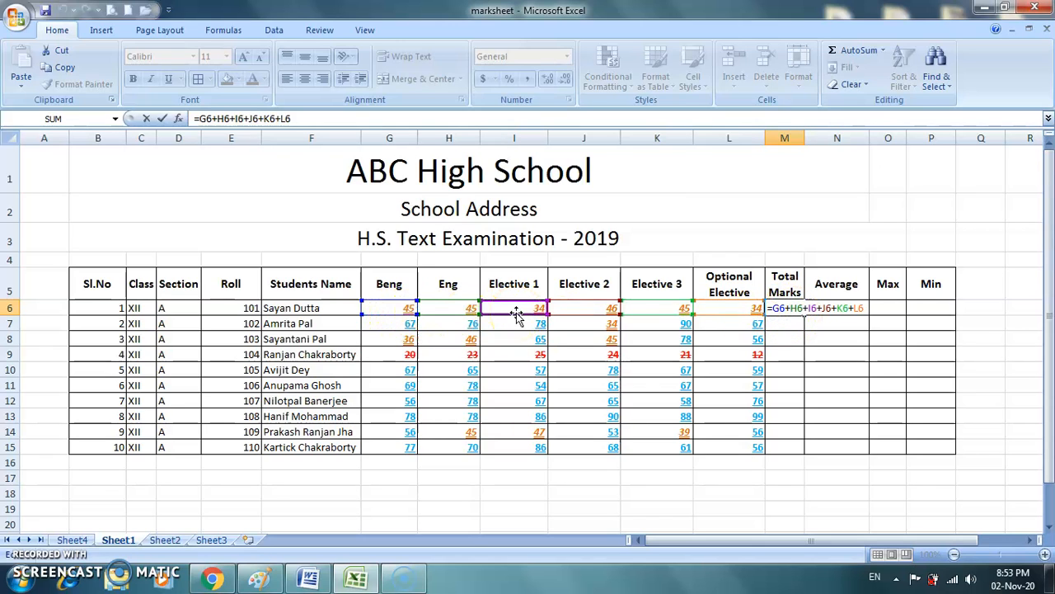
{"action": "left_click", "coordinate": [777, 310]}
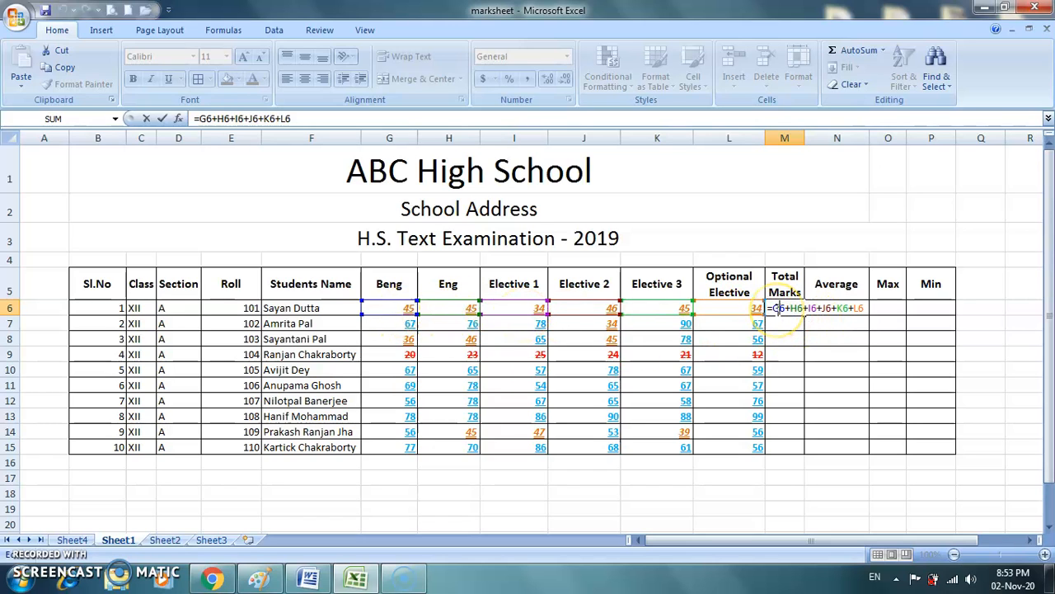
{"action": "key", "text": "ctrl+Return"}
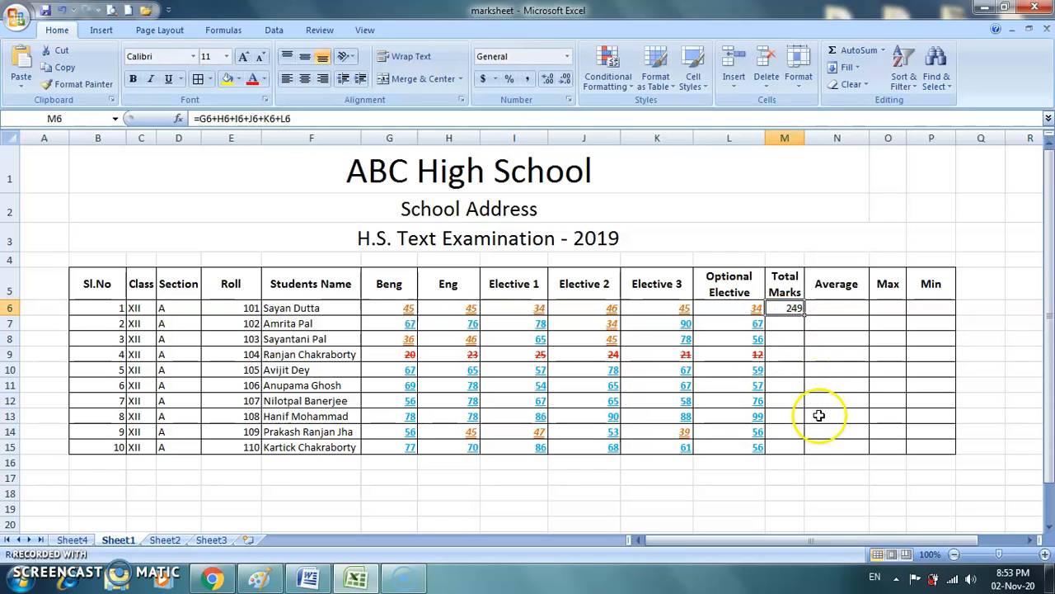
- Set the first student's Elective 1 mark in I6 to 56 and check the recalculated total in M6
{"action": "left_click", "coordinate": [527, 312]}
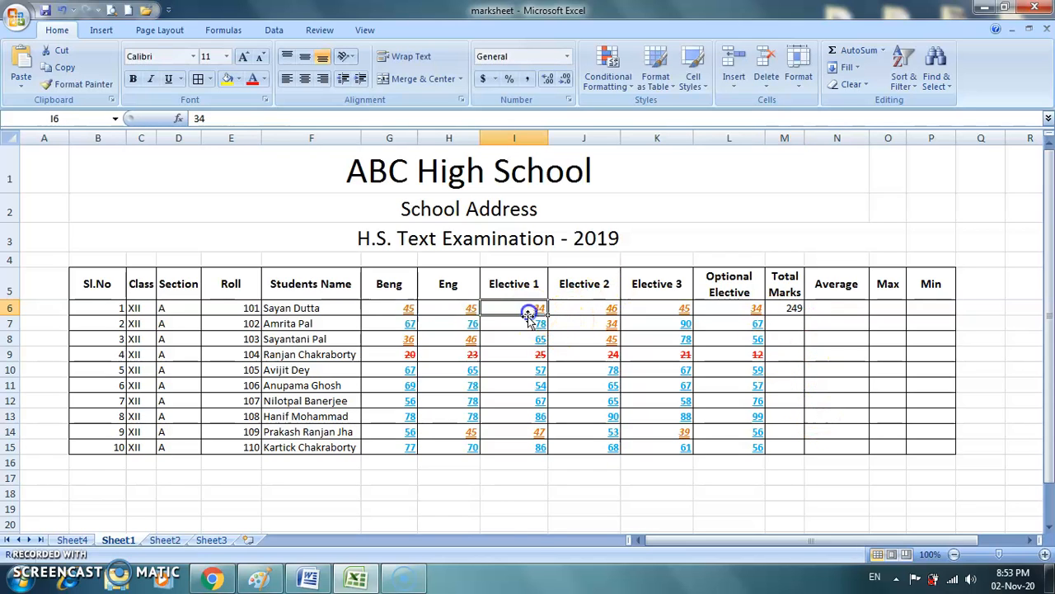
{"action": "type", "text": "56"}
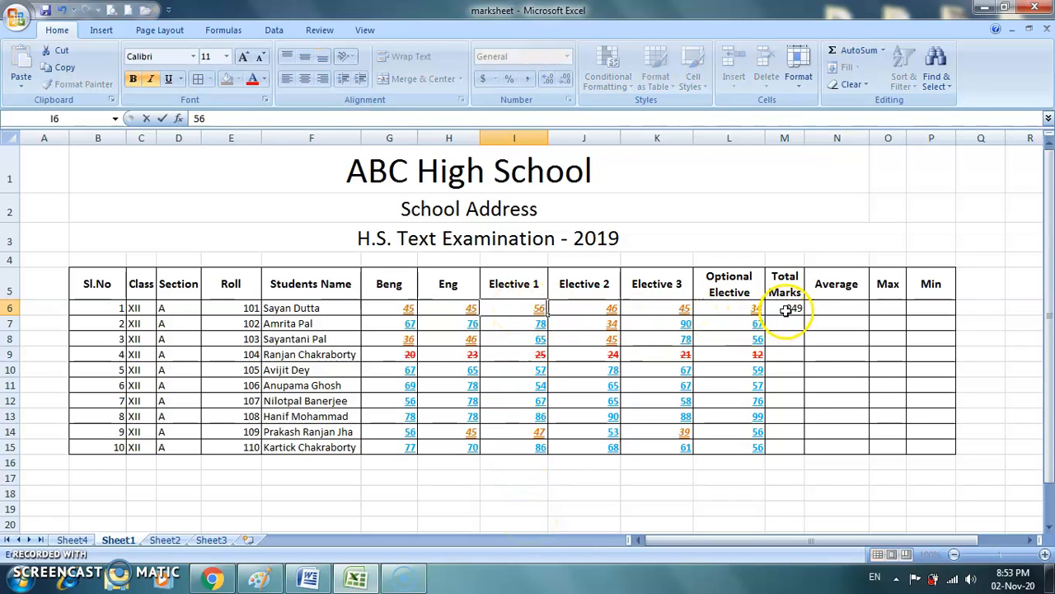
{"action": "key", "text": "Return"}
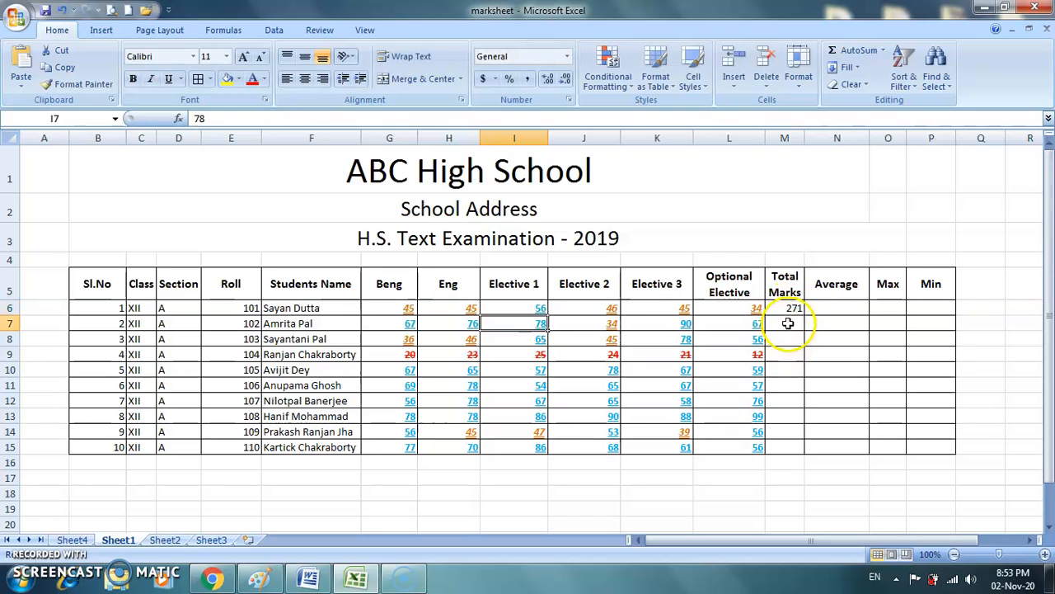
{"action": "left_click", "coordinate": [787, 308]}
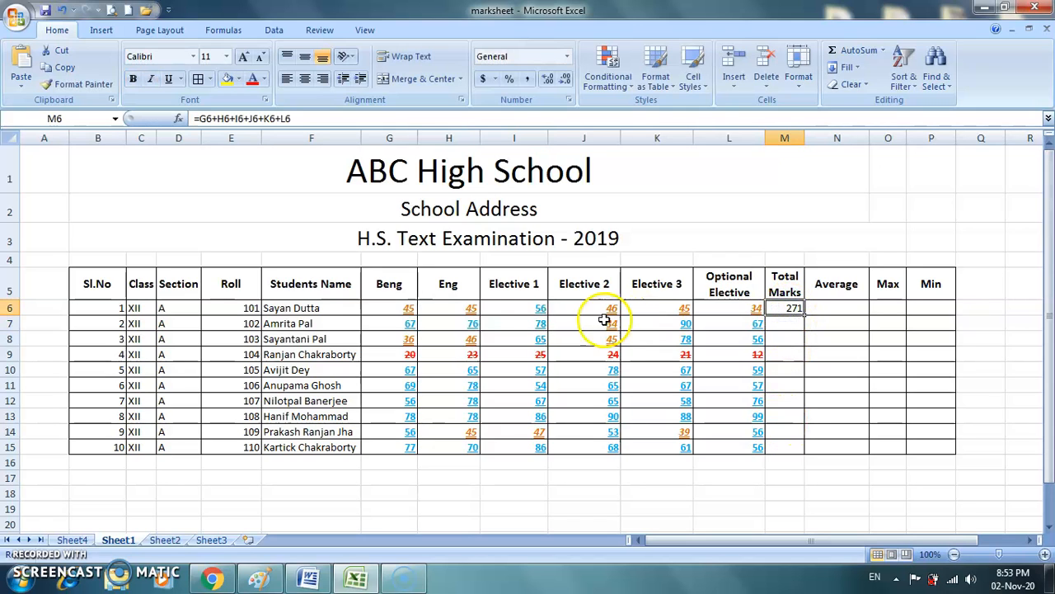
{"action": "left_click", "coordinate": [519, 308]}
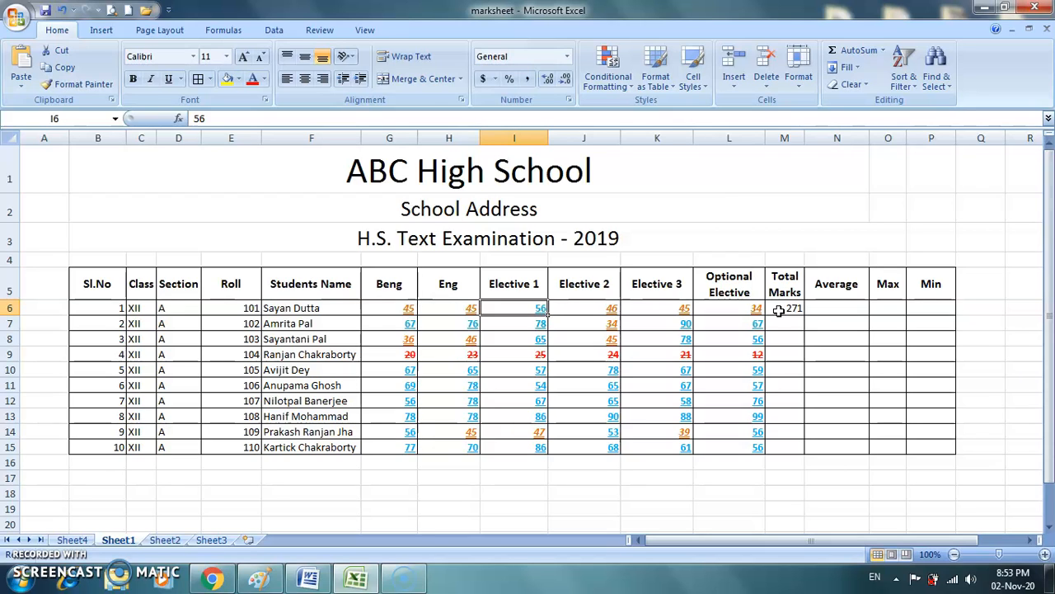
- Fill the Total Marks formula from M6 down through M15 for all students and view the available fill options
{"action": "left_click", "coordinate": [779, 310]}
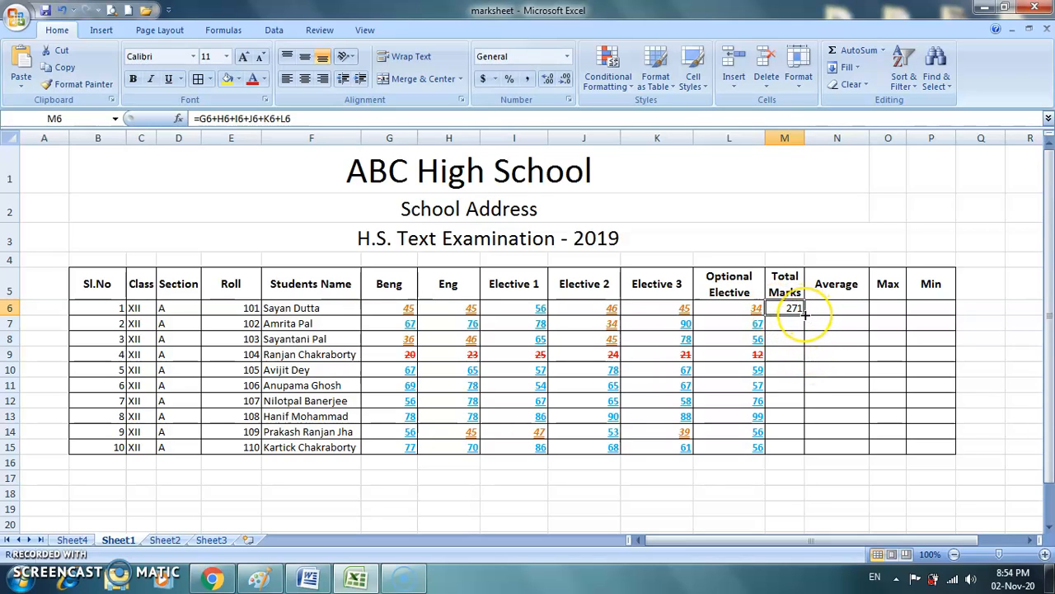
{"action": "left_click_drag", "start_coordinate": [804, 313], "coordinate": [805, 458]}
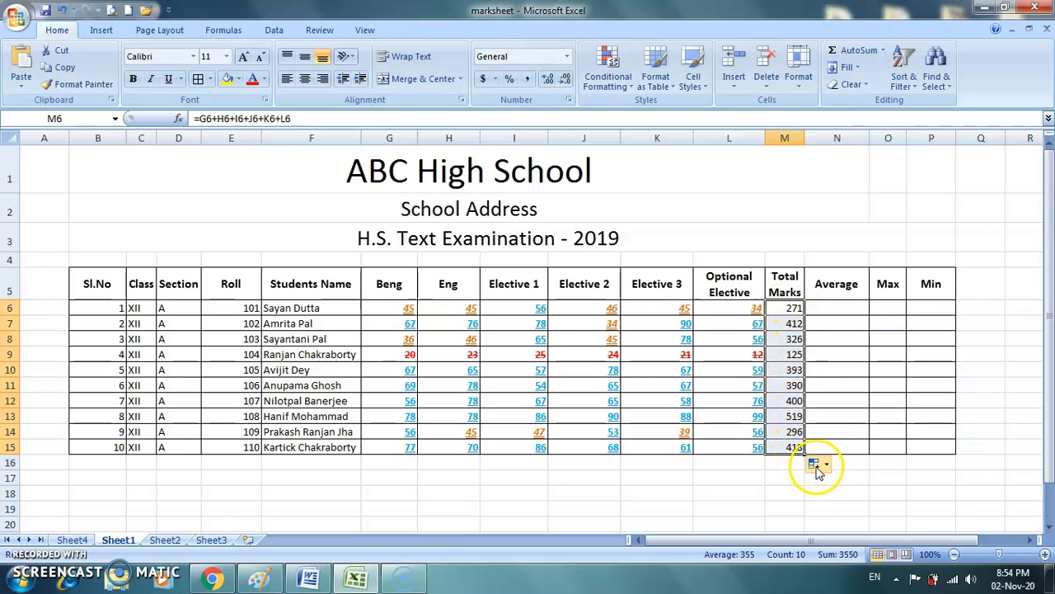
{"action": "left_click", "coordinate": [823, 467]}
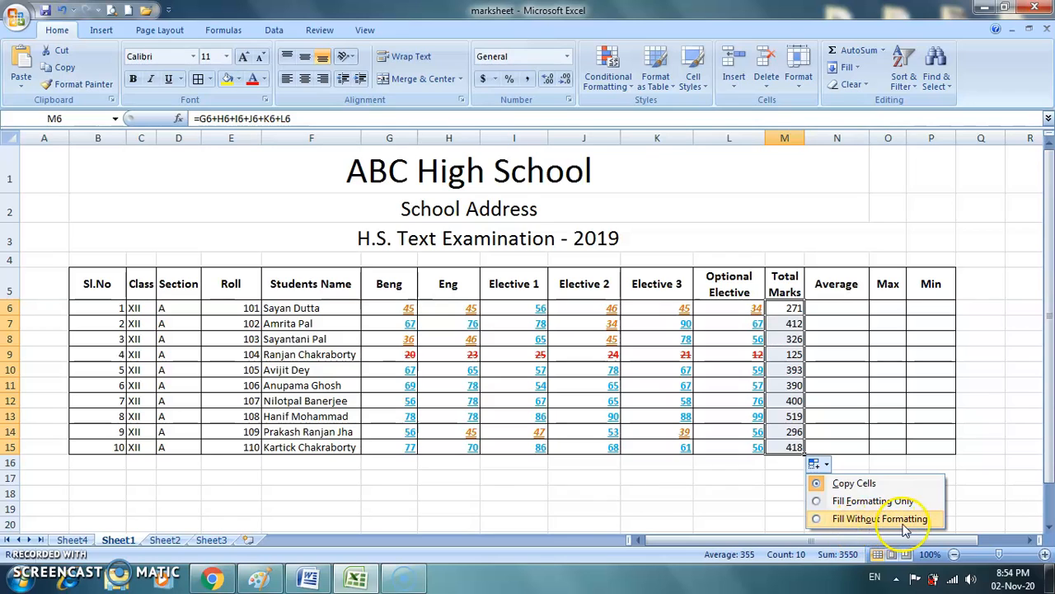
{"action": "left_click", "coordinate": [784, 464]}
{"action": "left_click", "coordinate": [784, 307]}
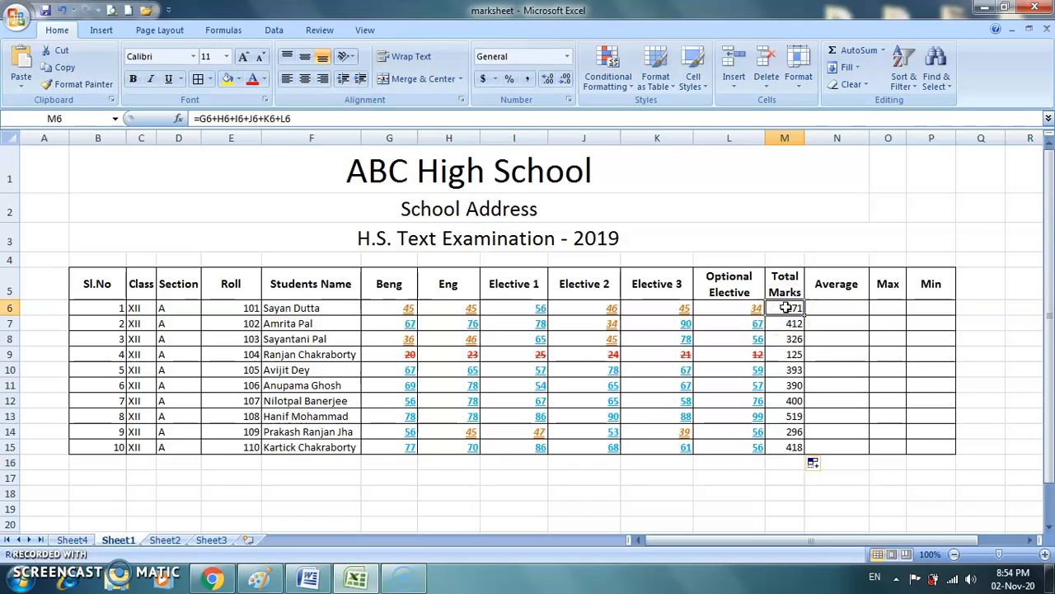
- Clear all the Total Marks results in M6:M15
{"action": "left_click", "coordinate": [892, 369]}
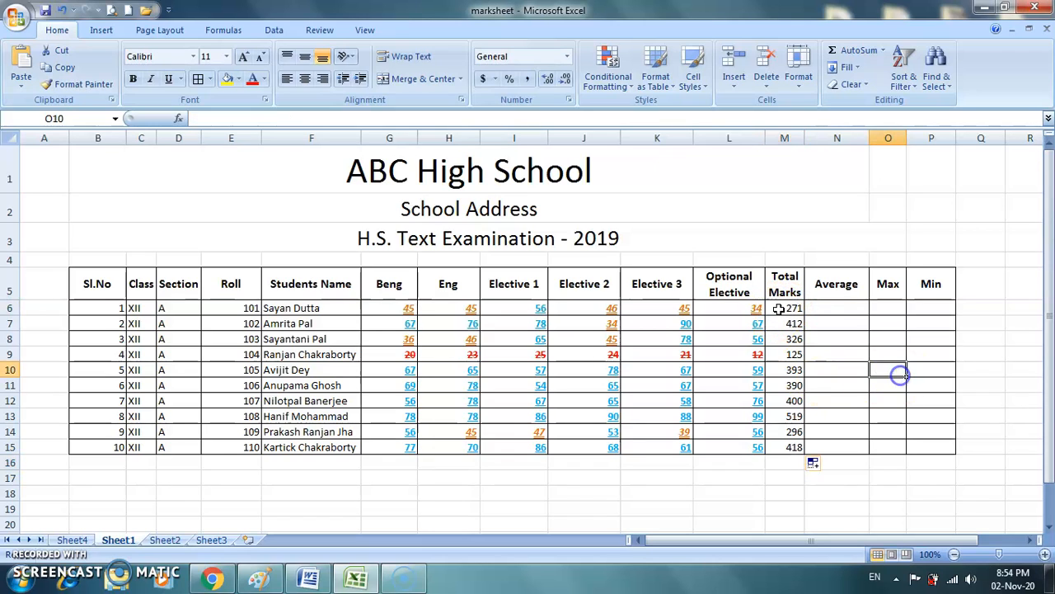
{"action": "left_click_drag", "start_coordinate": [780, 306], "coordinate": [784, 446]}
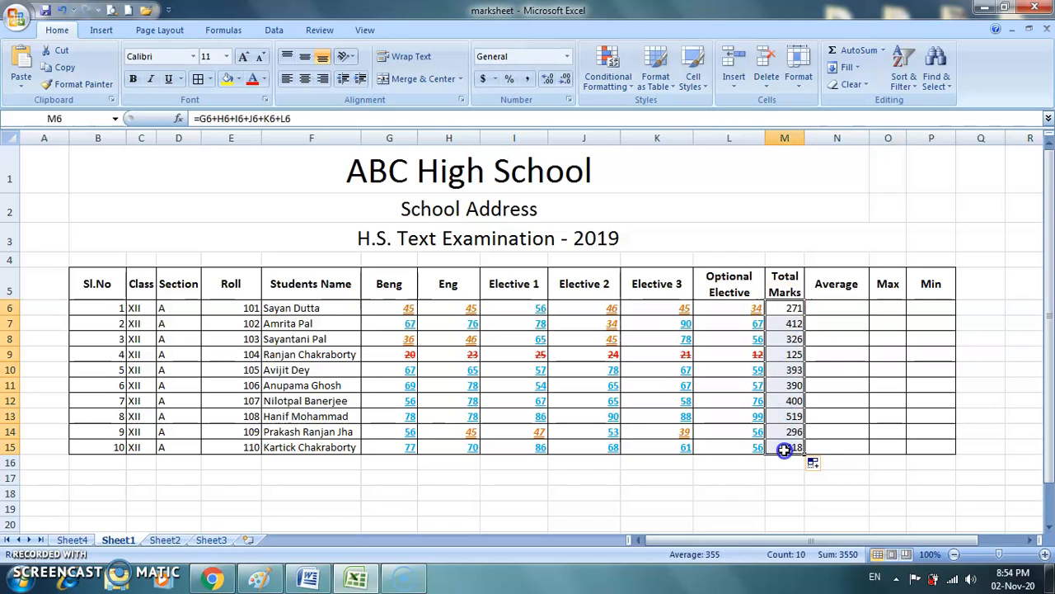
{"action": "key", "text": "Delete"}
{"action": "left_click", "coordinate": [814, 451]}
- Total the first student's six subject marks in M6 with the formula =SUM(G6+H6+I6+J6+K6+L6)
{"action": "left_click", "coordinate": [778, 312]}
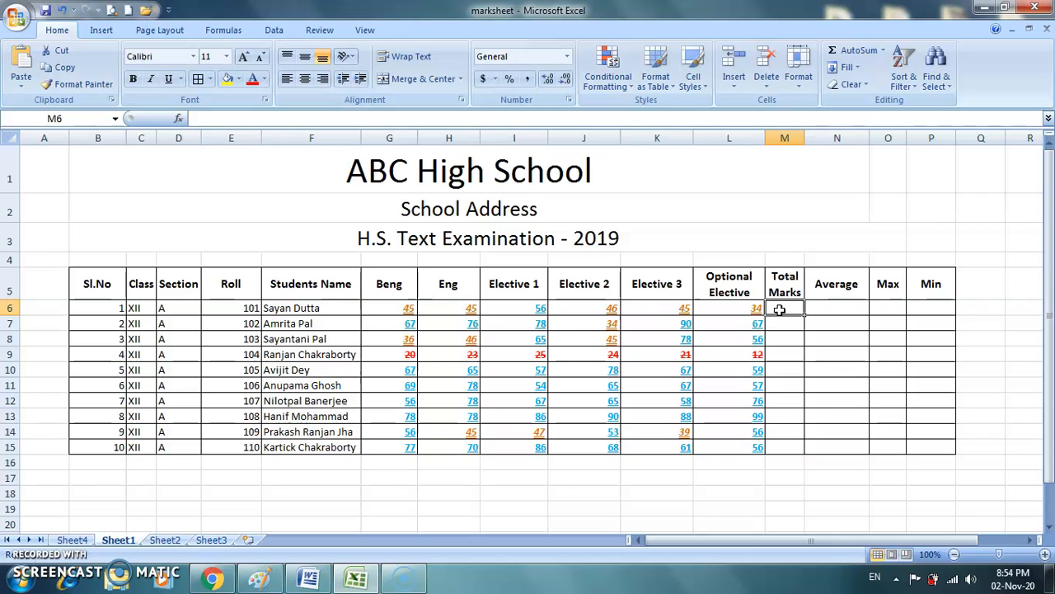
{"action": "type", "text": "="}
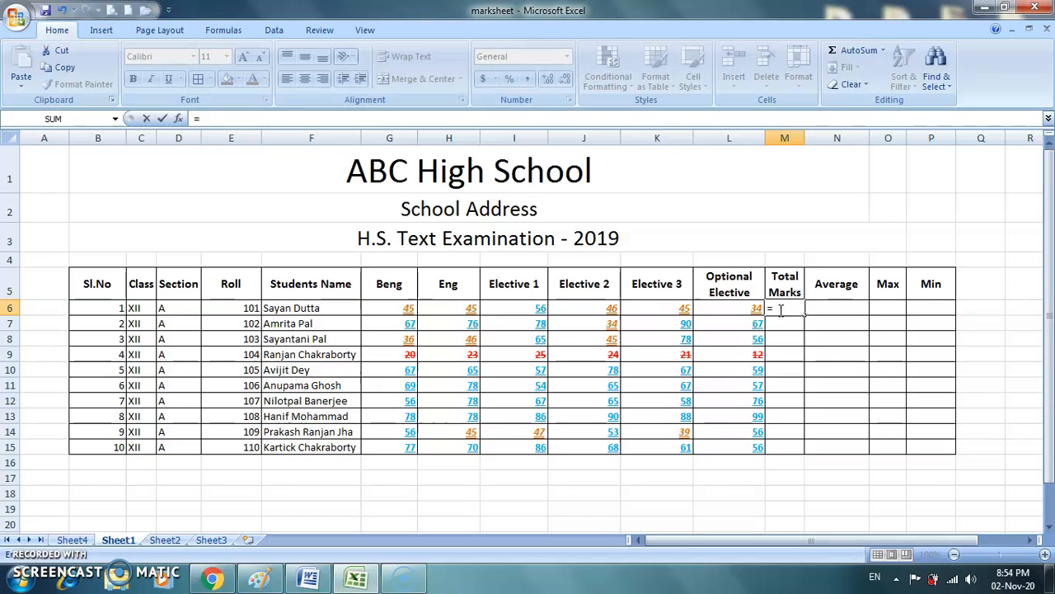
{"action": "type", "text": "sum"}
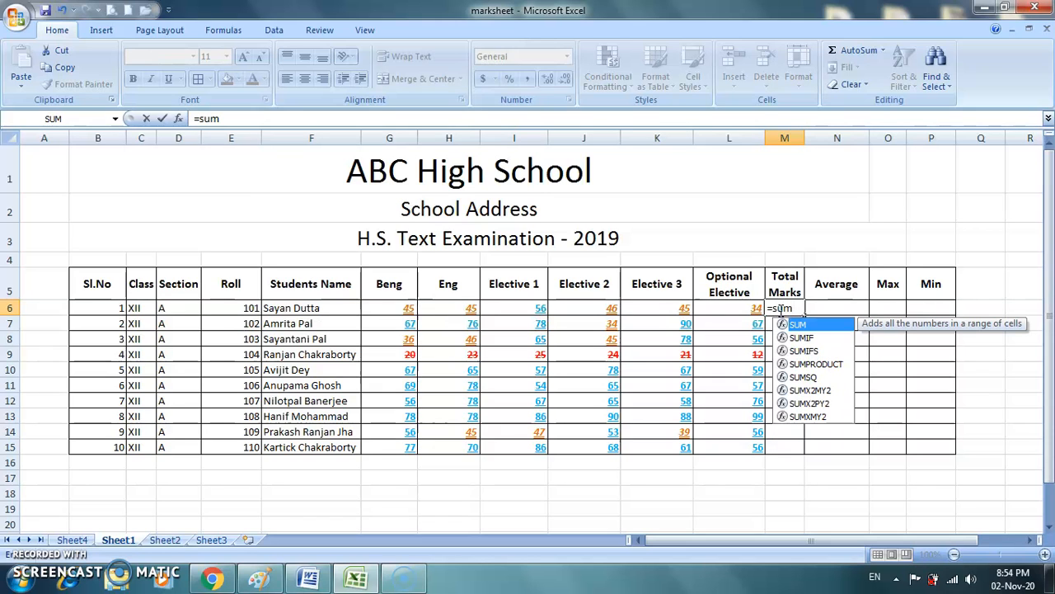
{"action": "left_click", "coordinate": [797, 307]}
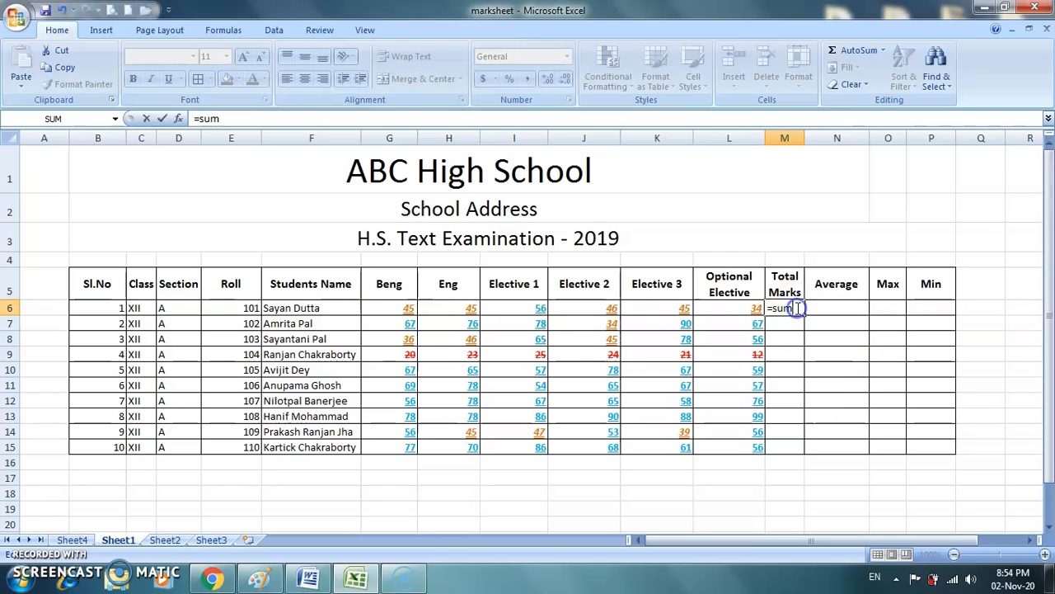
{"action": "type", "text": "("}
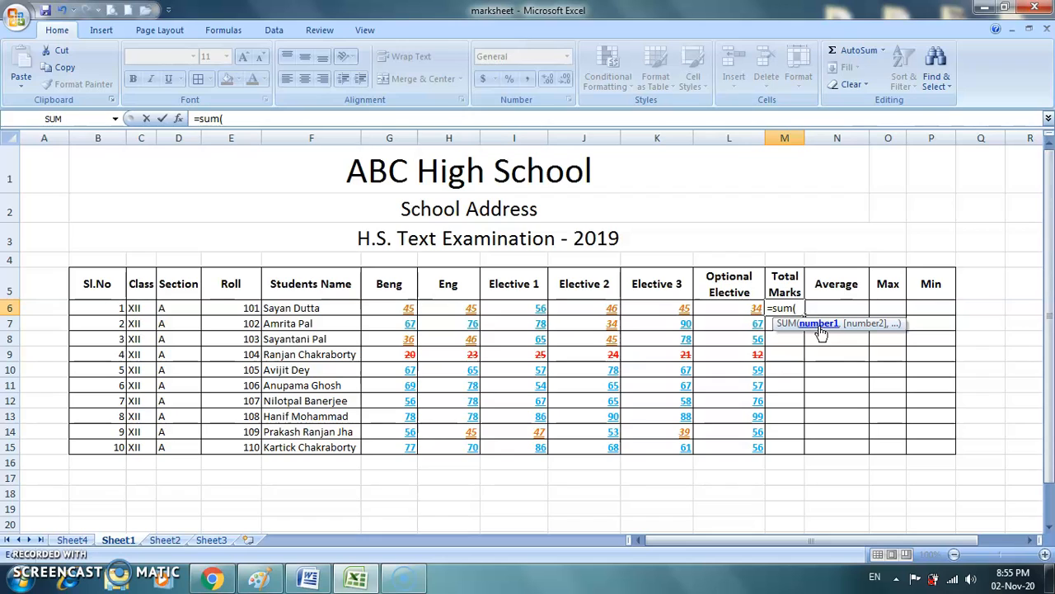
{"action": "left_click", "coordinate": [404, 309]}
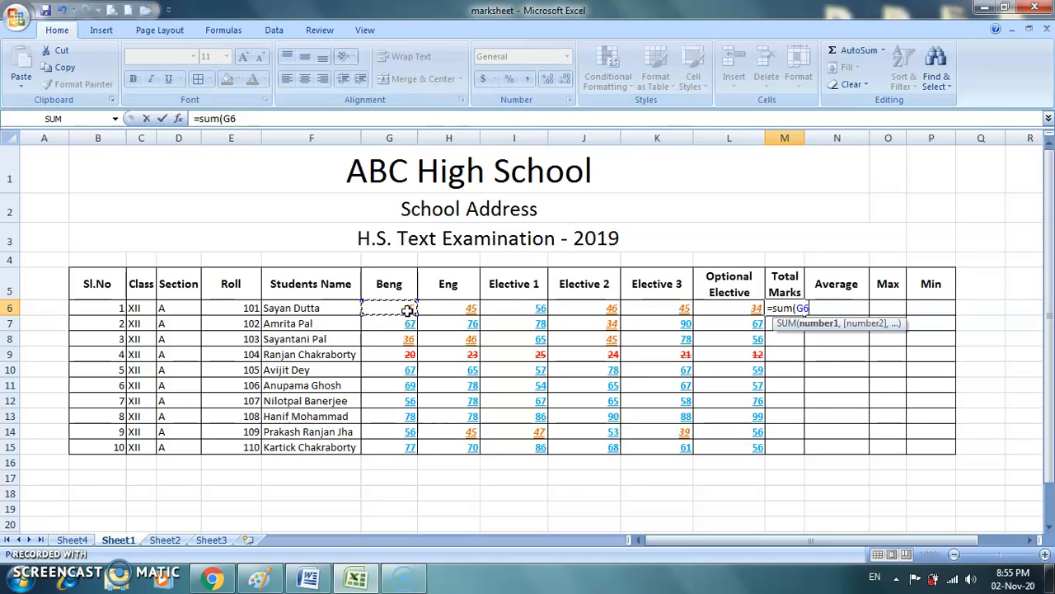
{"action": "left_click", "coordinate": [450, 309]}
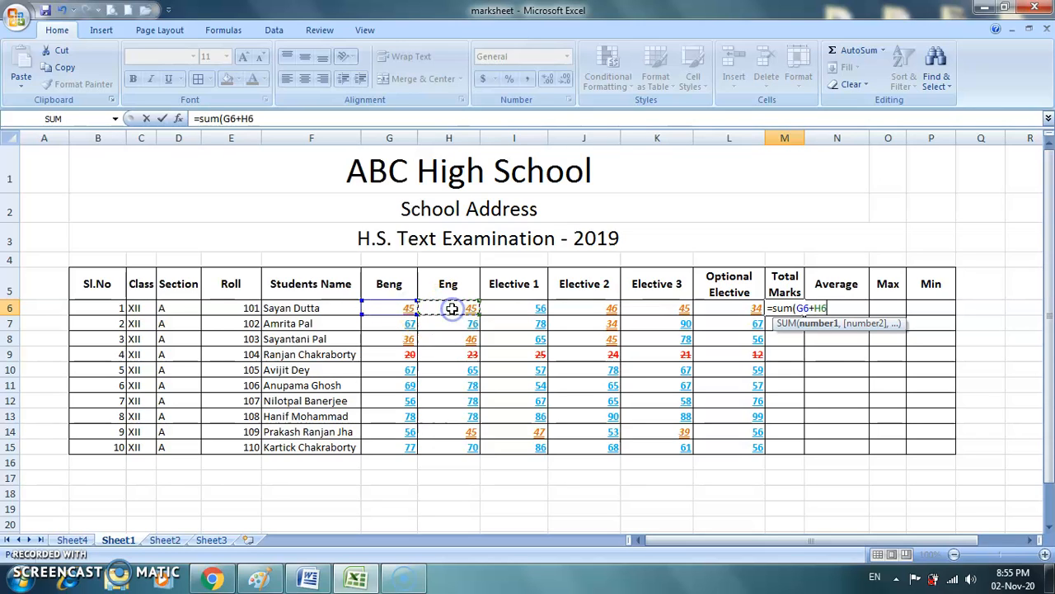
{"action": "type", "text": "+"}
{"action": "left_click", "coordinate": [502, 308]}
{"action": "type", "text": "+"}
{"action": "left_click", "coordinate": [575, 311]}
{"action": "type", "text": "+"}
{"action": "left_click", "coordinate": [637, 311]}
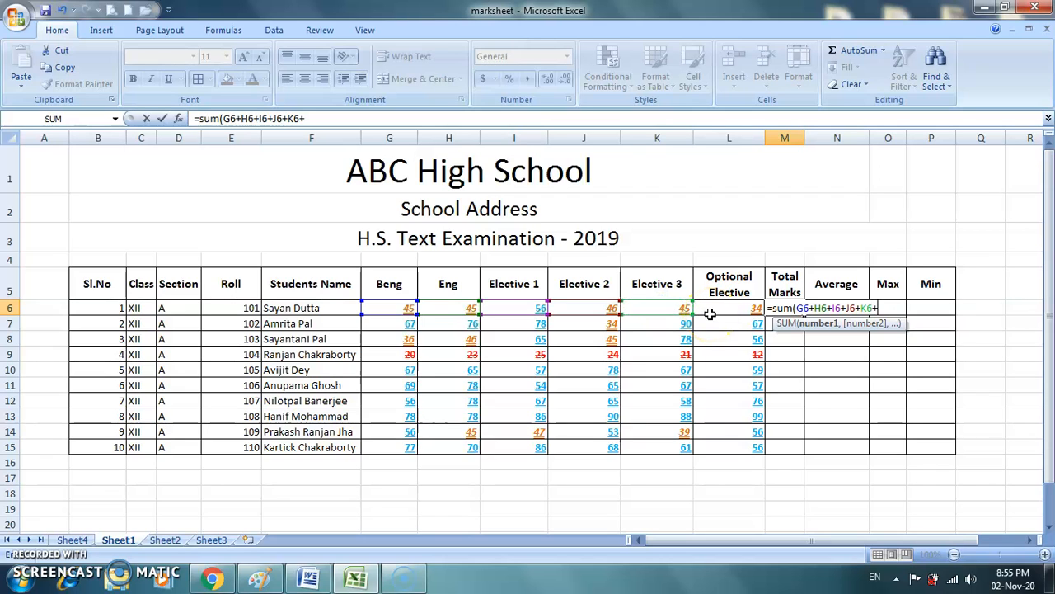
{"action": "type", "text": "+"}
{"action": "left_click", "coordinate": [738, 310]}
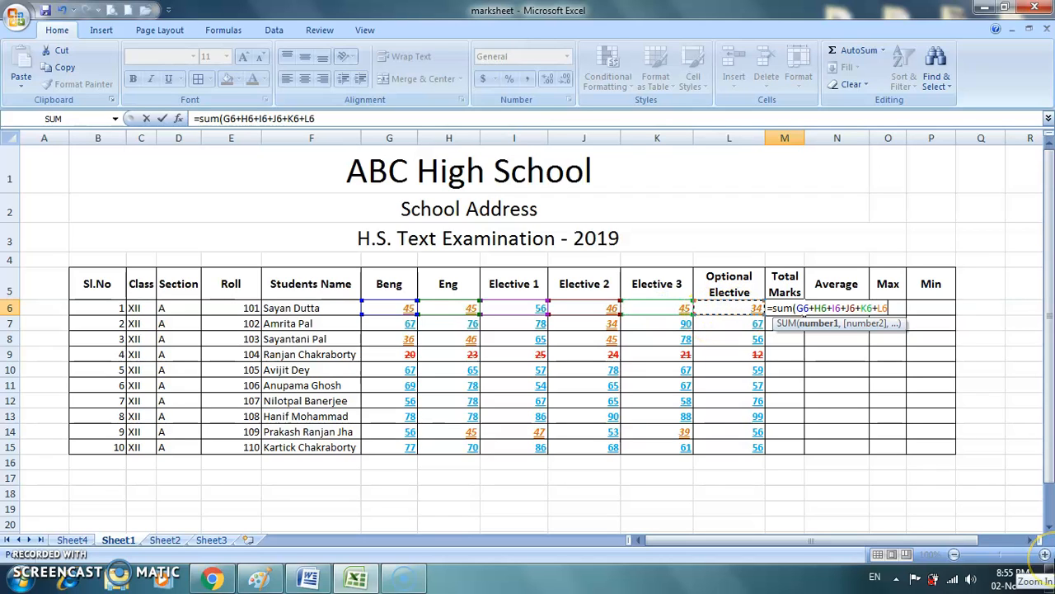
{"action": "key", "text": "Return"}
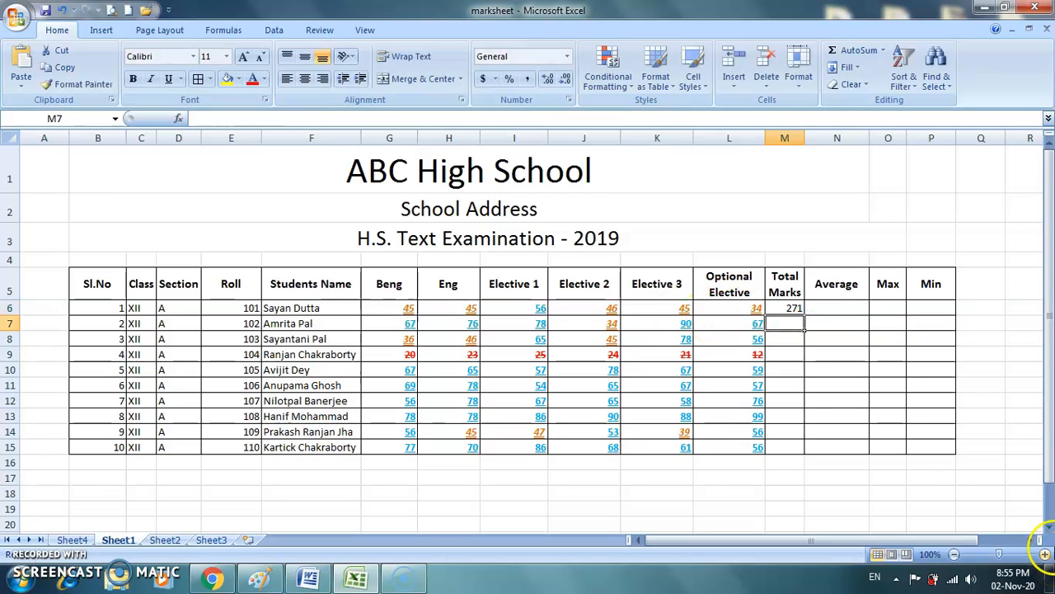
- Examine the SUM formula in M6 and check its result against the selected marks in G6:L6
{"action": "left_click", "coordinate": [781, 309]}
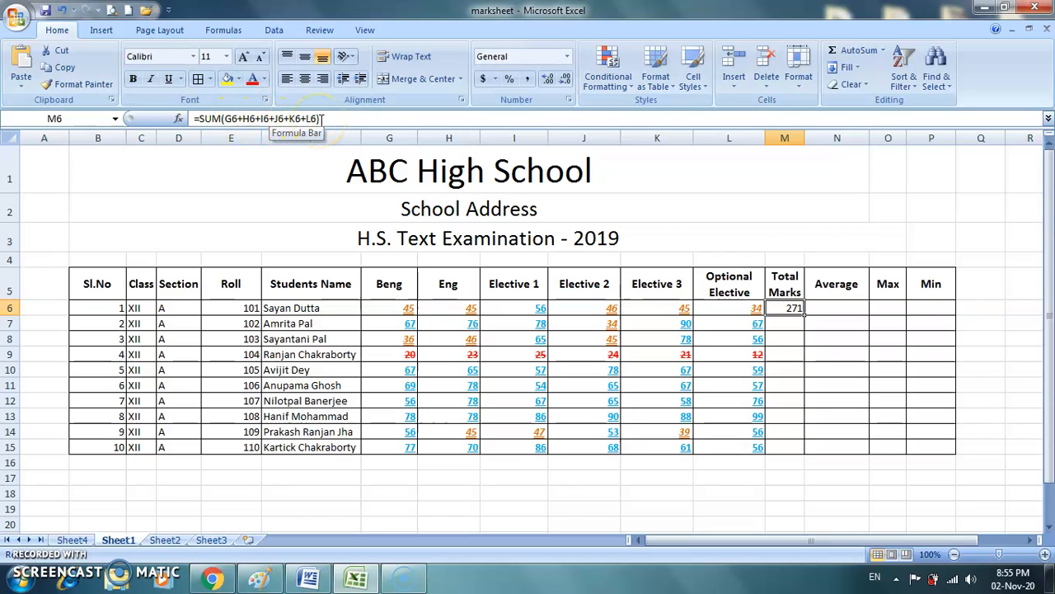
{"action": "left_click_drag", "start_coordinate": [405, 307], "coordinate": [716, 309]}
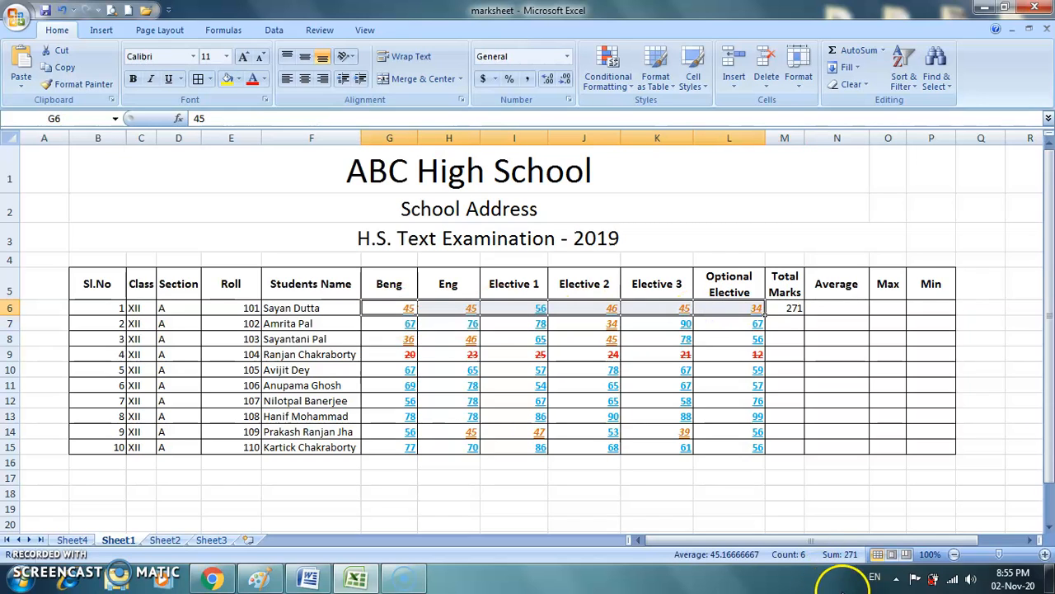
{"action": "double_click", "coordinate": [796, 304]}
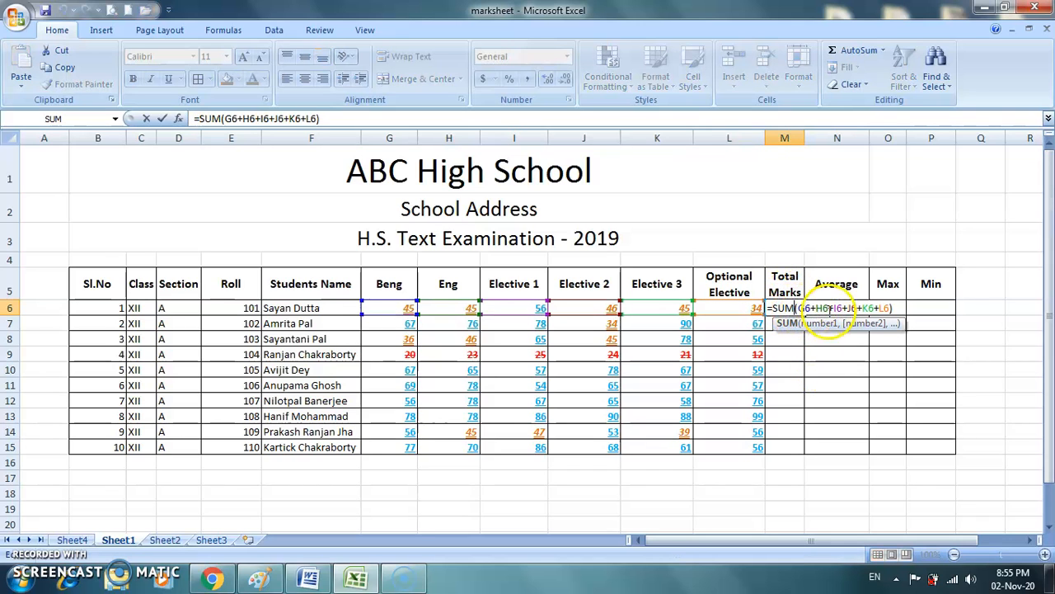
{"action": "left_click", "coordinate": [871, 372]}
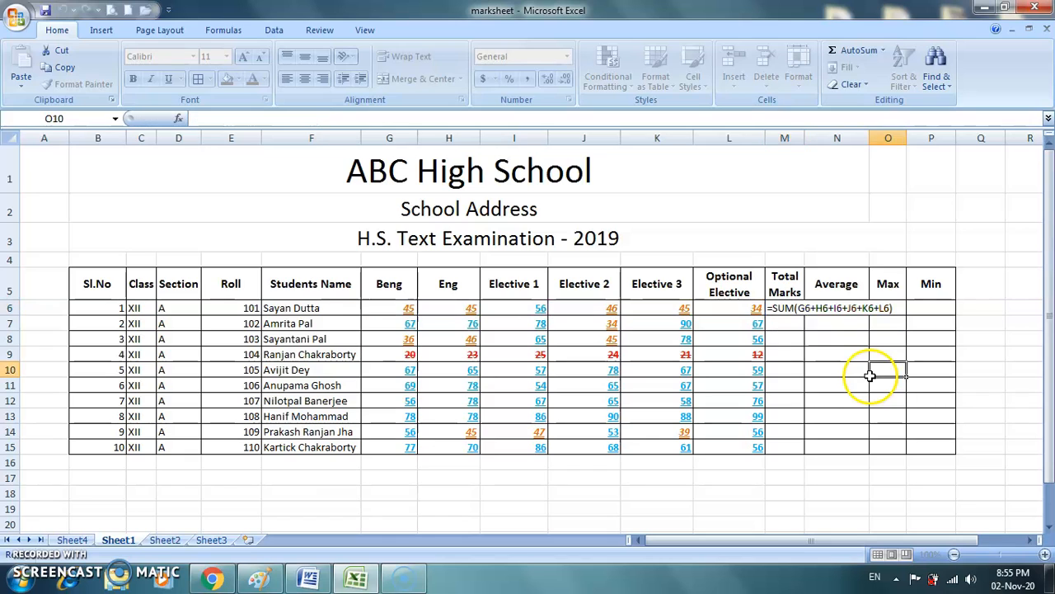
- Total the second student's marks in M7 with a SUM over the range G7:L7
{"action": "left_click", "coordinate": [784, 326]}
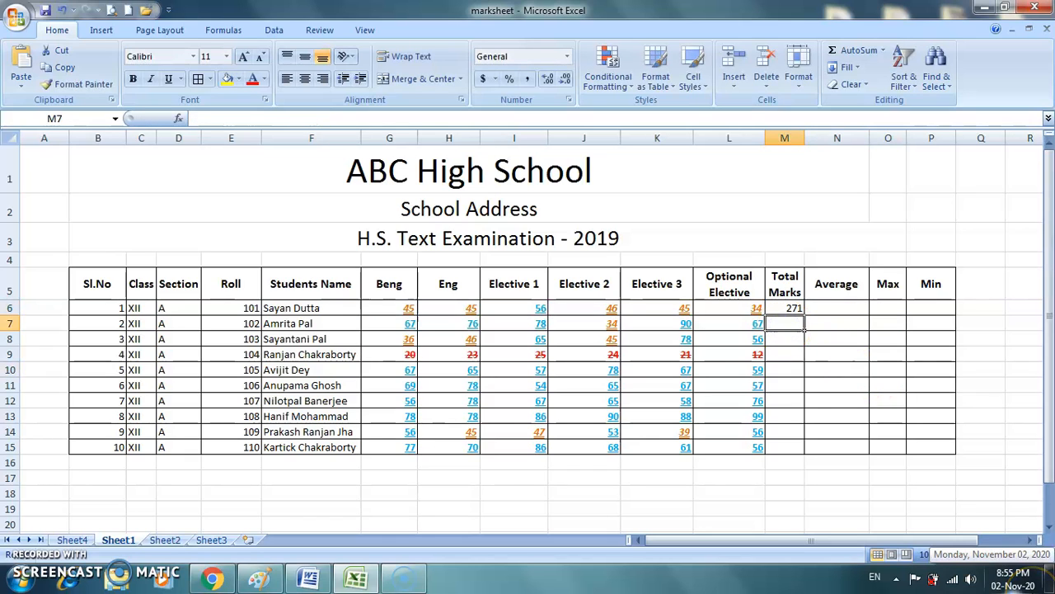
{"action": "type", "text": "=sum"}
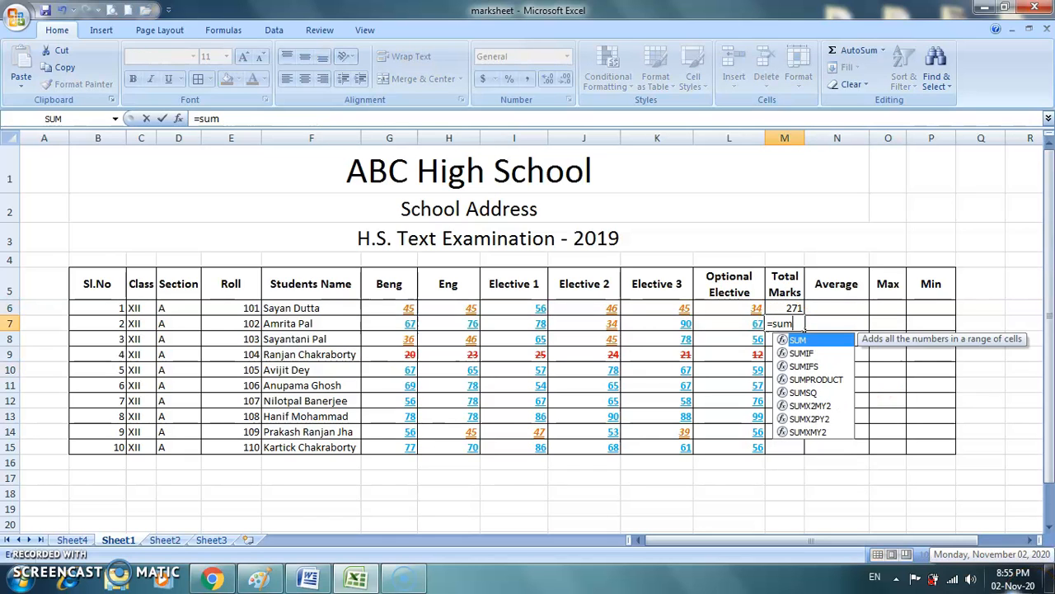
{"action": "type", "text": "("}
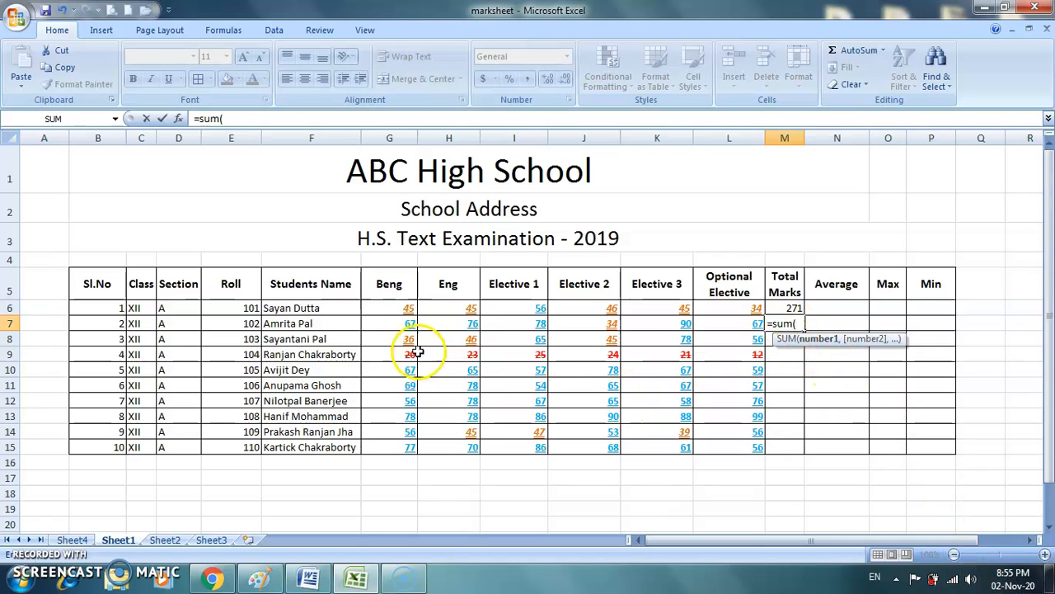
{"action": "left_click", "coordinate": [396, 324]}
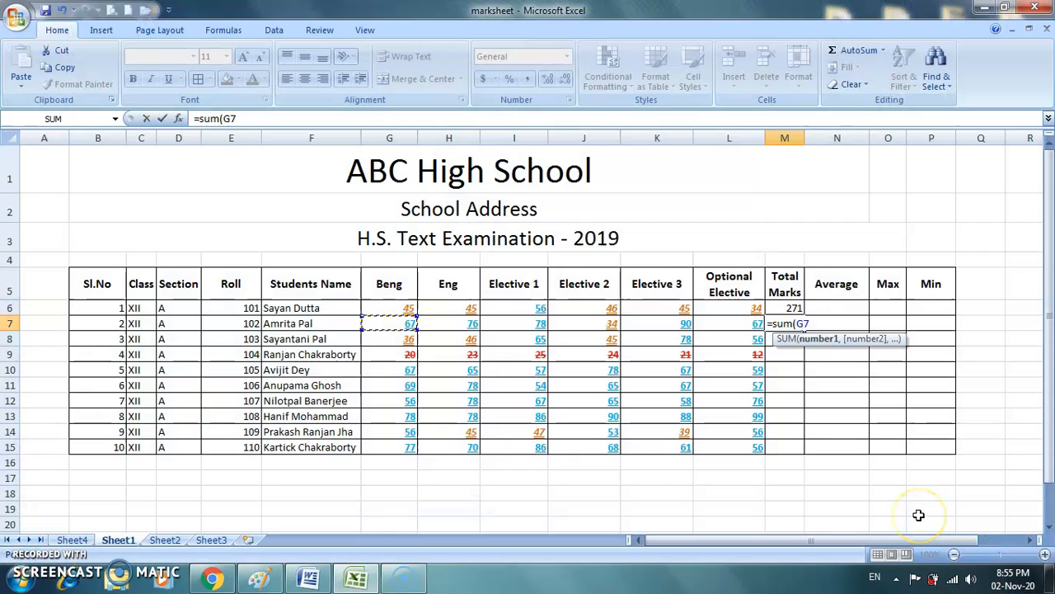
{"action": "key", "text": "BackSpace"}
{"action": "key", "text": "BackSpace"}
{"action": "left_click", "coordinate": [729, 325]}
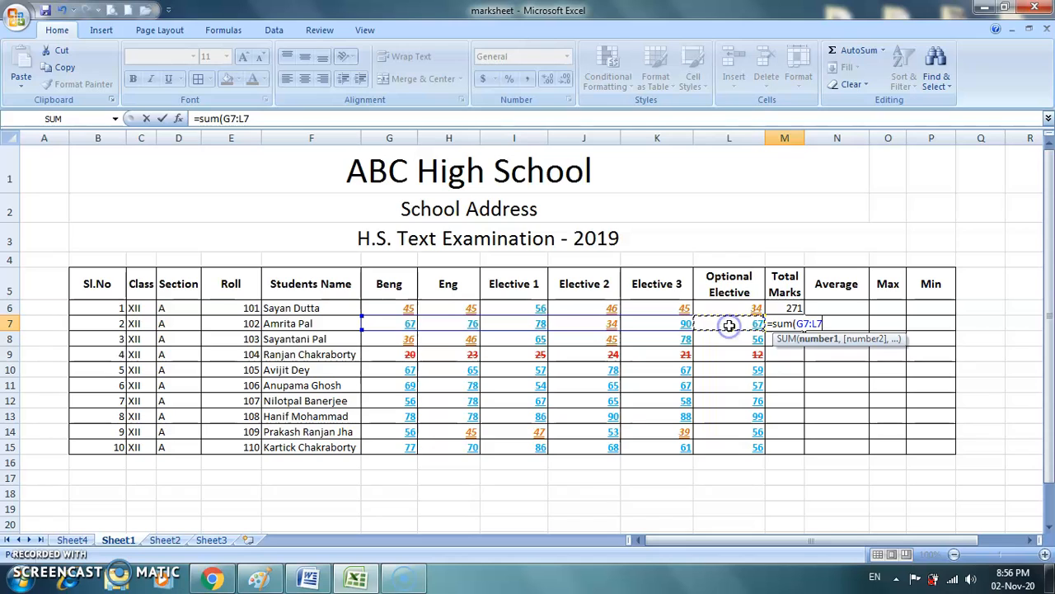
{"action": "key", "text": "Return"}
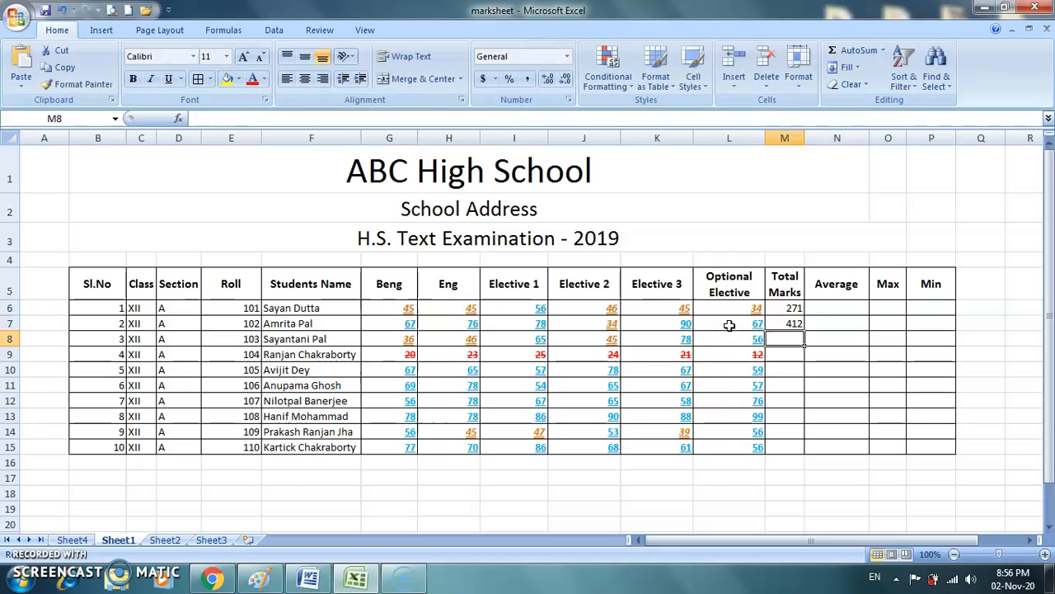
- Compare the range-based SUM formula in M7 with the cell-by-cell SUM formula in M6
{"action": "left_click", "coordinate": [793, 324]}
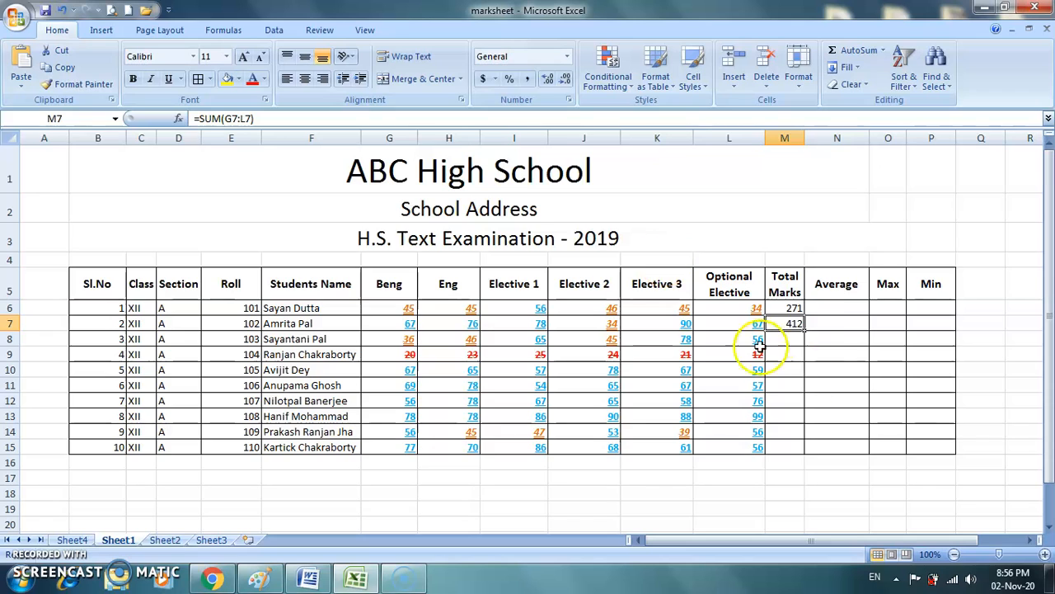
{"action": "left_click", "coordinate": [785, 308]}
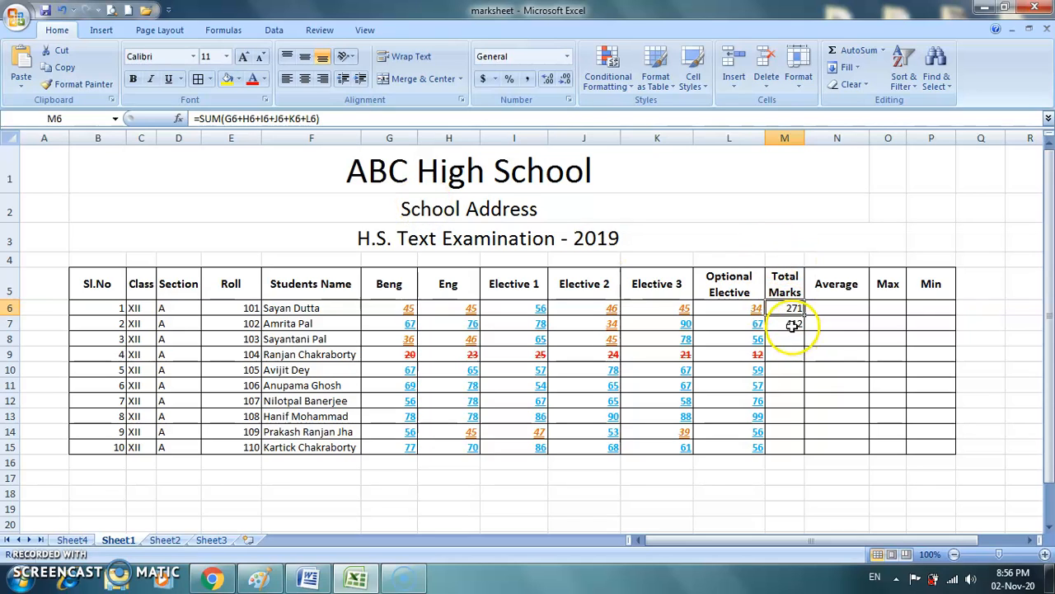
{"action": "left_click", "coordinate": [791, 326]}
{"action": "left_click", "coordinate": [787, 338]}
- Fill the range-based SUM formula from M7 down through M15 for the remaining students
{"action": "left_click", "coordinate": [787, 322]}
{"action": "left_click_drag", "start_coordinate": [807, 328], "coordinate": [806, 401]}
{"action": "left_click_drag", "start_coordinate": [803, 446], "coordinate": [804, 450]}
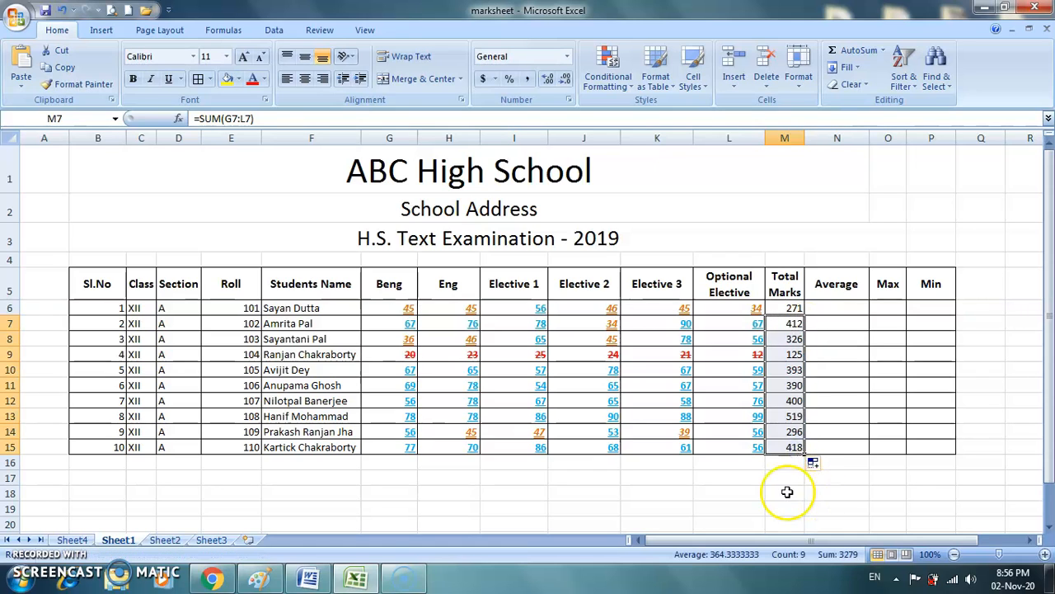
- Clear all Total Marks formulas in M6:M15
{"action": "left_click", "coordinate": [787, 492]}
{"action": "left_click_drag", "start_coordinate": [778, 308], "coordinate": [775, 443]}
{"action": "key", "text": "Delete"}
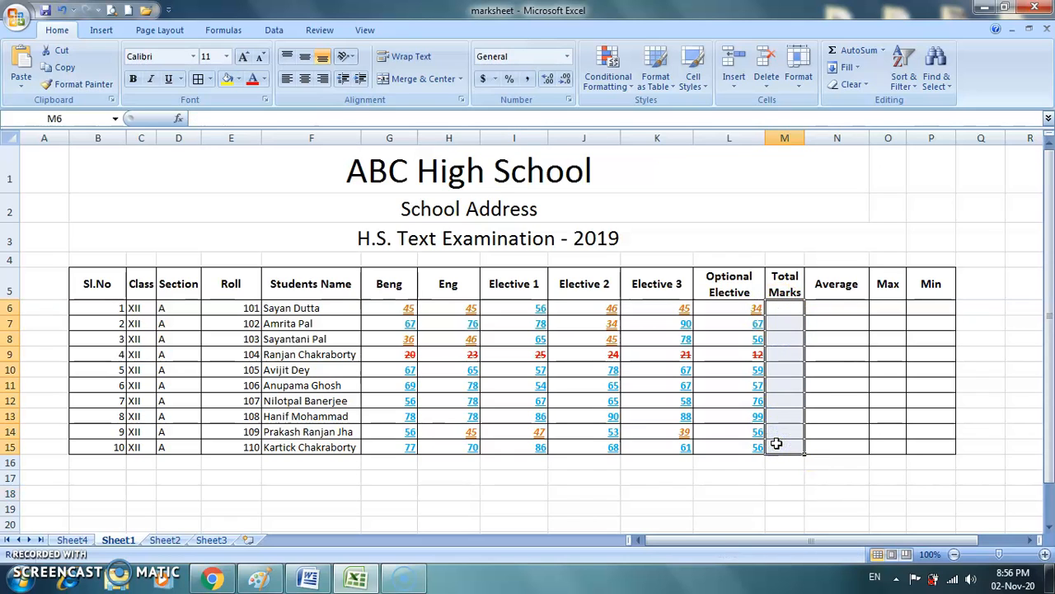
{"action": "left_click", "coordinate": [777, 479]}
- Total the first student's marks in M6 using AutoSum over G6:L6, and fill the formula down through M15
{"action": "left_click", "coordinate": [779, 310]}
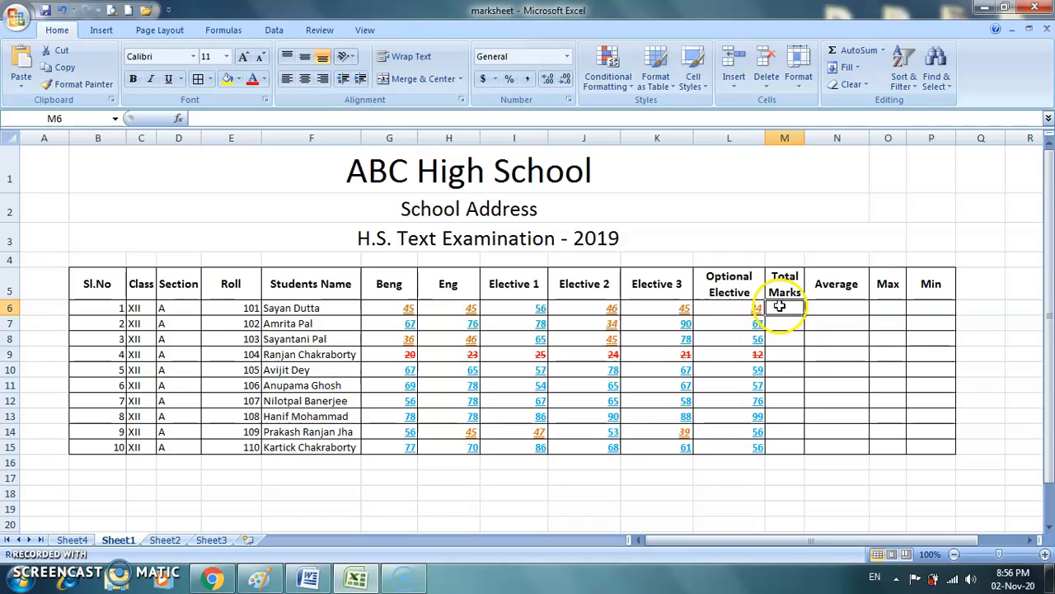
{"action": "left_click", "coordinate": [884, 51]}
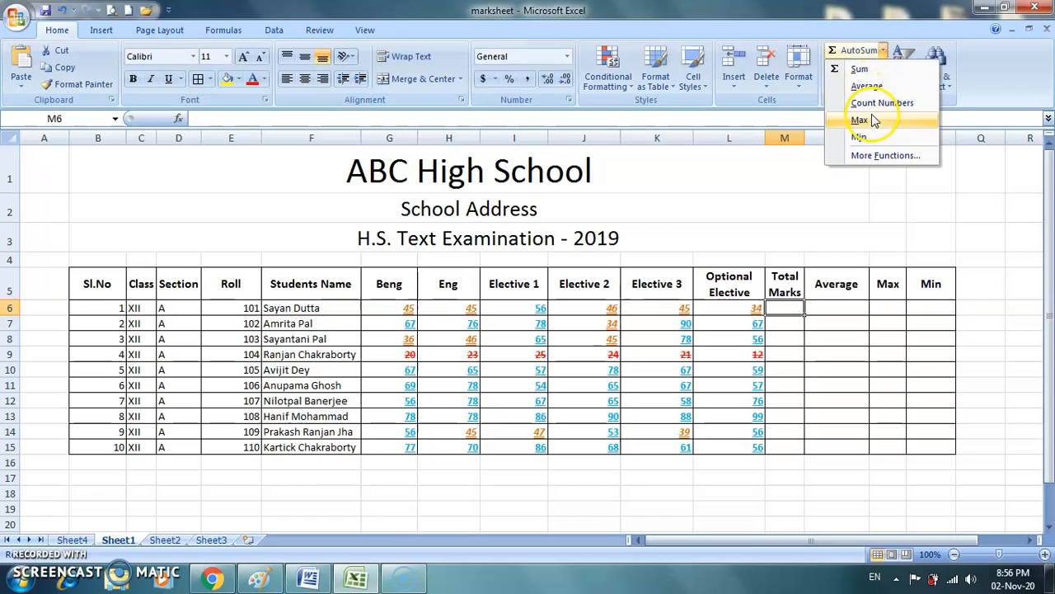
{"action": "left_click", "coordinate": [862, 71]}
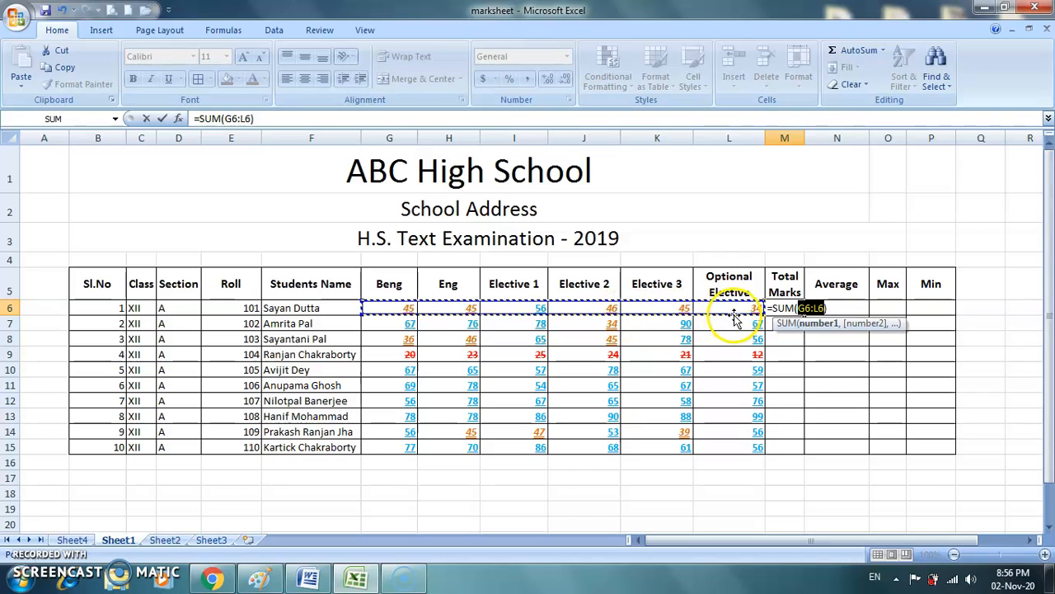
{"action": "key", "text": "Return"}
{"action": "left_click", "coordinate": [779, 308]}
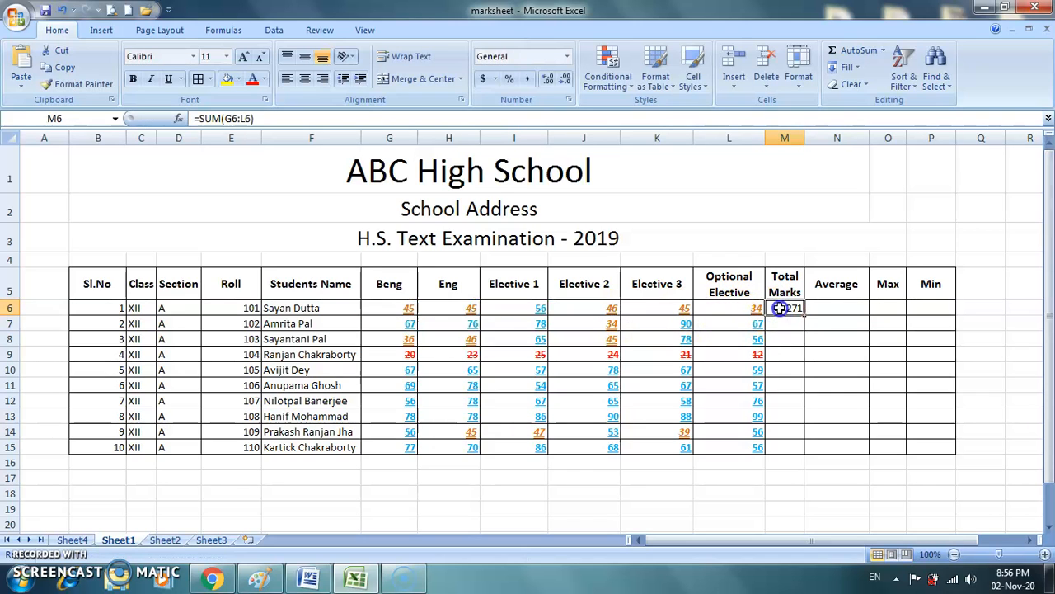
{"action": "left_click_drag", "start_coordinate": [803, 310], "coordinate": [798, 455]}
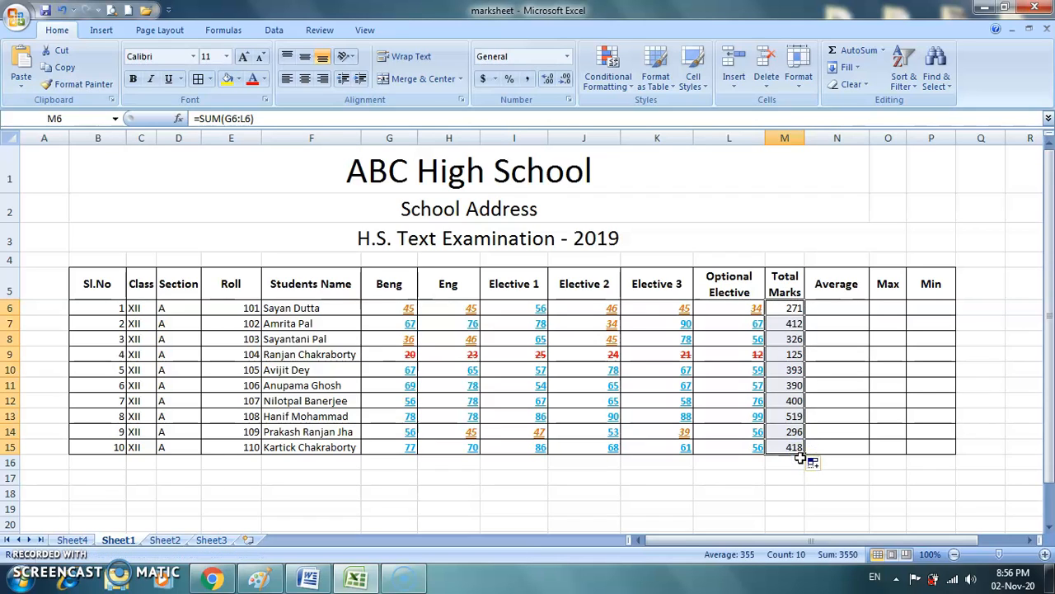
- Calculate the first student's average in N6 with the AutoSum Average function, restricting the range to G6:L6
{"action": "left_click", "coordinate": [826, 309]}
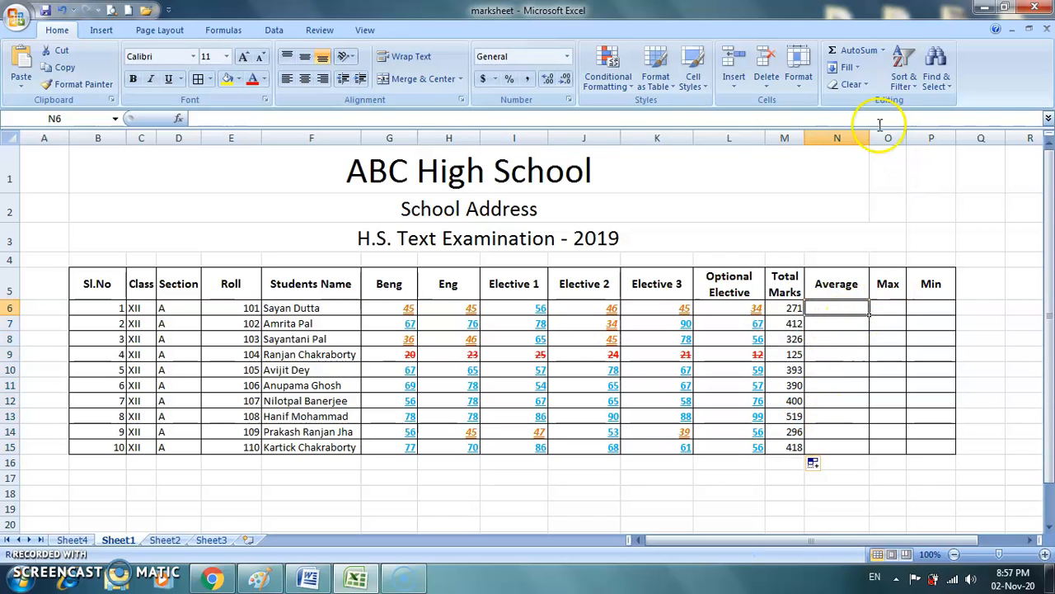
{"action": "left_click", "coordinate": [883, 51]}
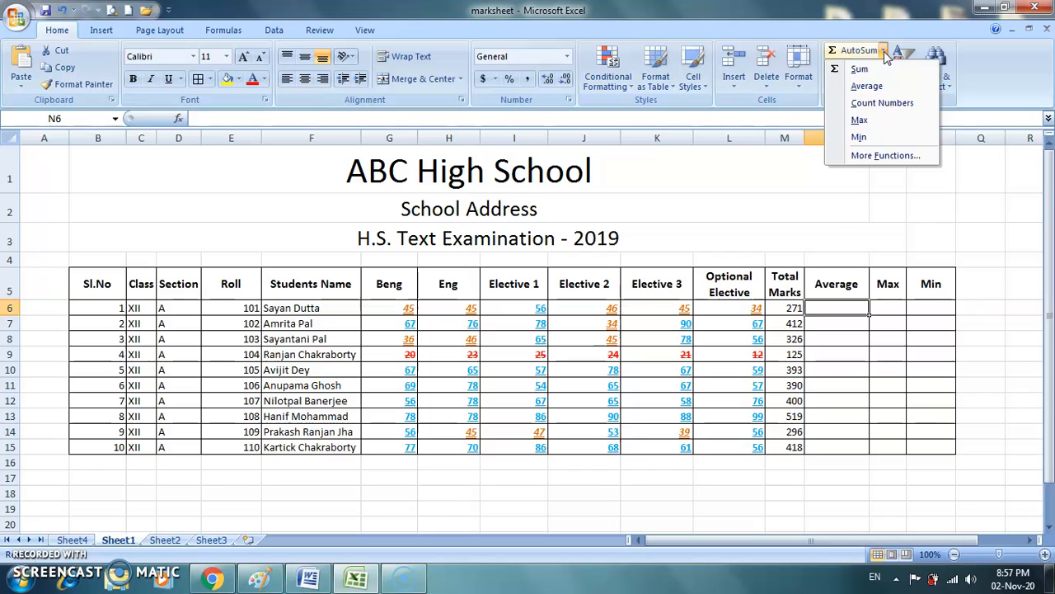
{"action": "left_click", "coordinate": [867, 86]}
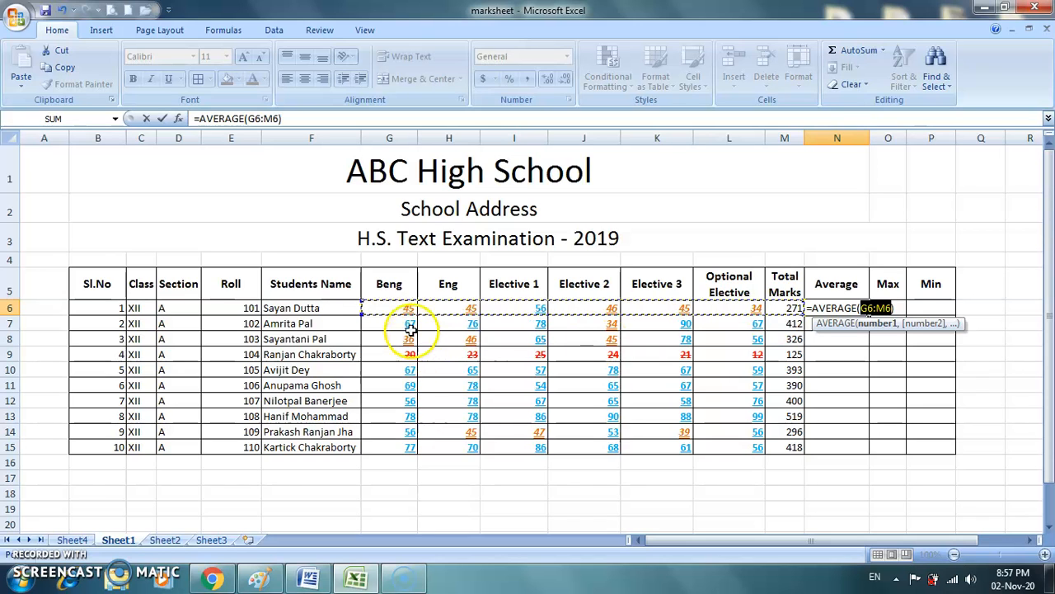
{"action": "left_click", "coordinate": [380, 308]}
{"action": "left_click_drag", "start_coordinate": [403, 309], "coordinate": [723, 312]}
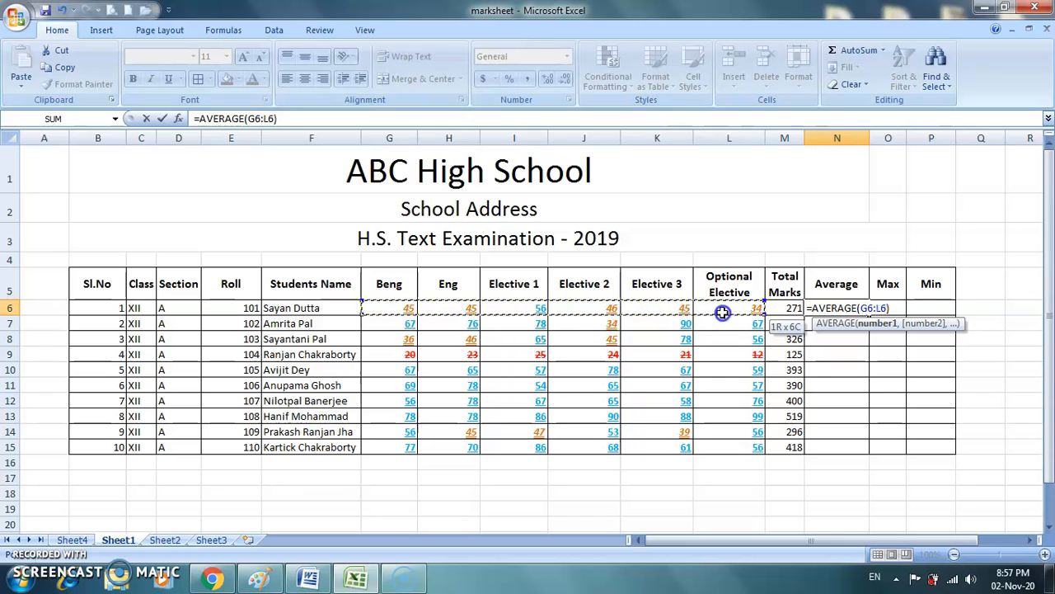
{"action": "key", "text": "Return"}
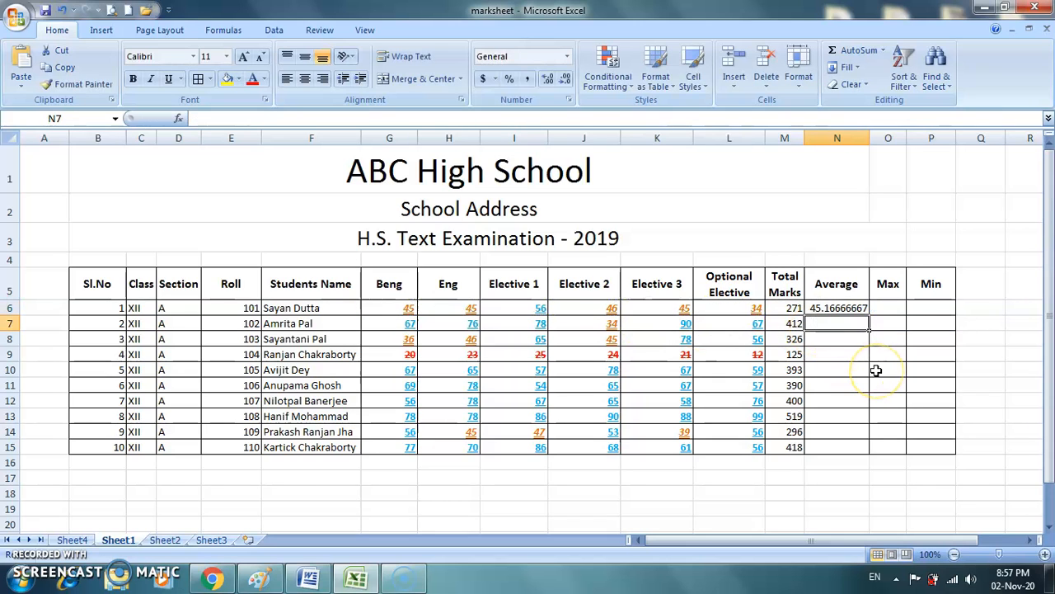
{"action": "left_click", "coordinate": [826, 307]}
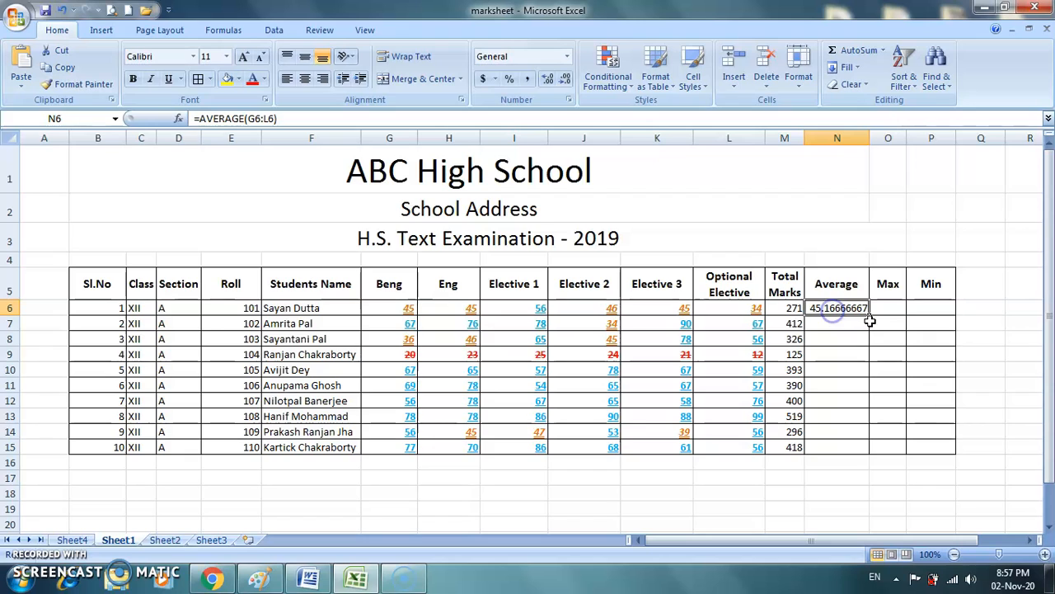
- Fill the average formula from N6 down through N15 for the remaining students
{"action": "left_click_drag", "start_coordinate": [872, 316], "coordinate": [873, 450]}
{"action": "left_click", "coordinate": [873, 497]}
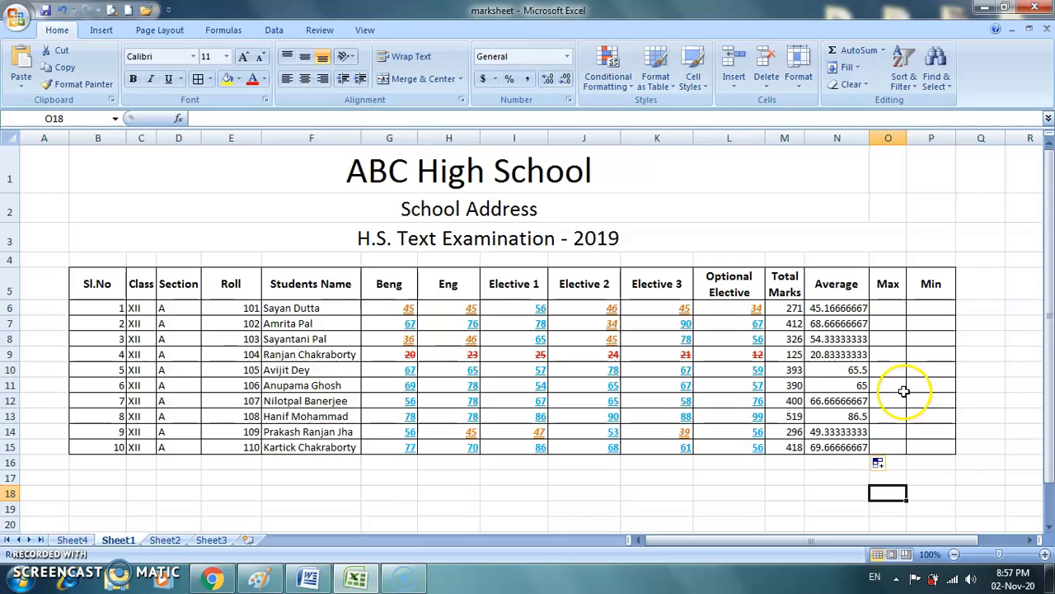
- Calculate the first student's highest mark in O6 with the AutoSum Max function, restricting the range to G6:L6
{"action": "left_click", "coordinate": [884, 308]}
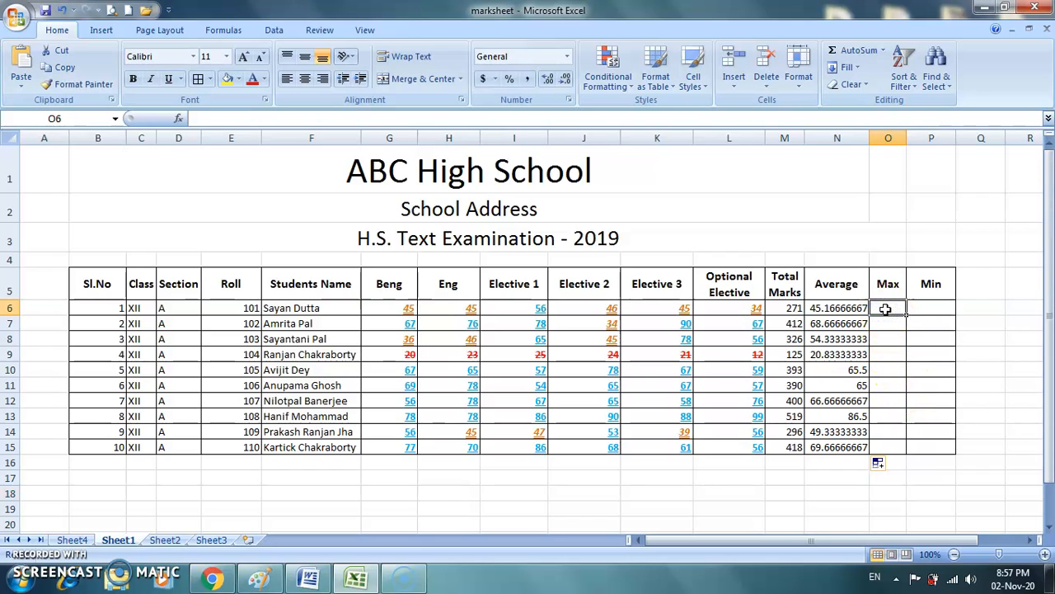
{"action": "left_click", "coordinate": [883, 51]}
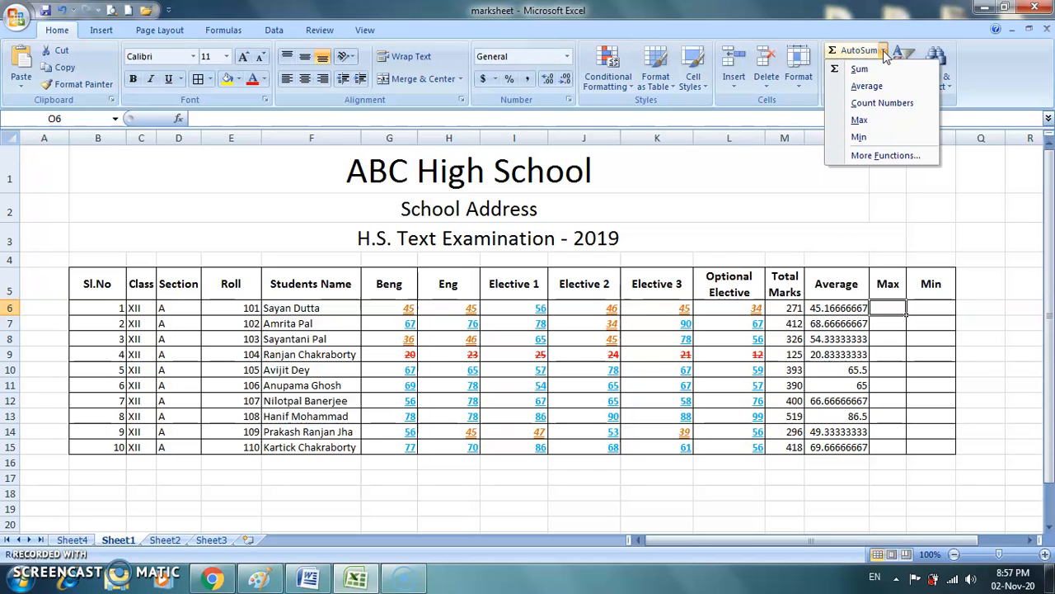
{"action": "left_click", "coordinate": [859, 120]}
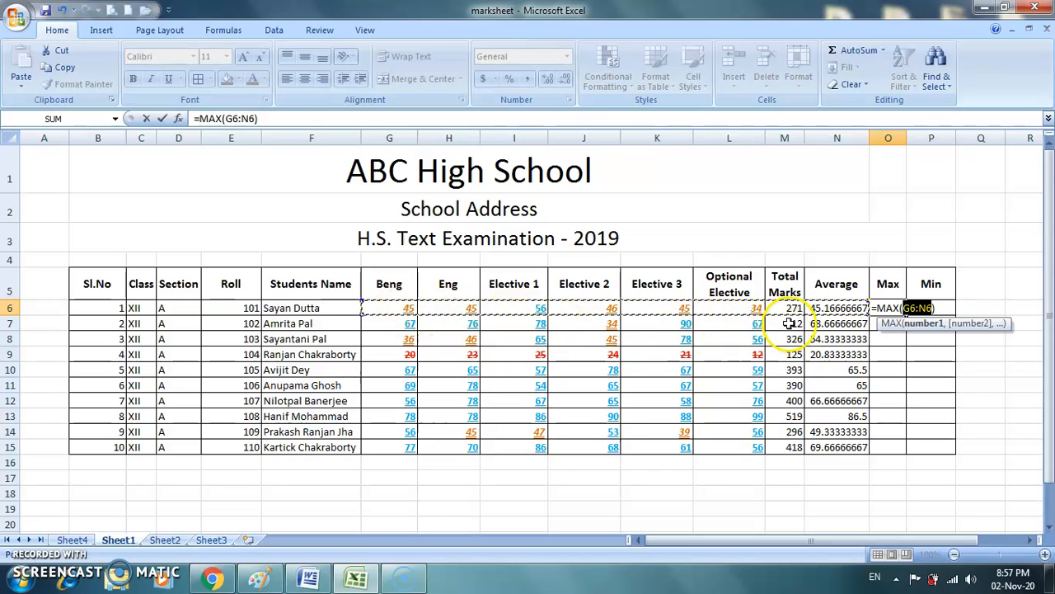
{"action": "left_click_drag", "start_coordinate": [740, 305], "coordinate": [386, 302]}
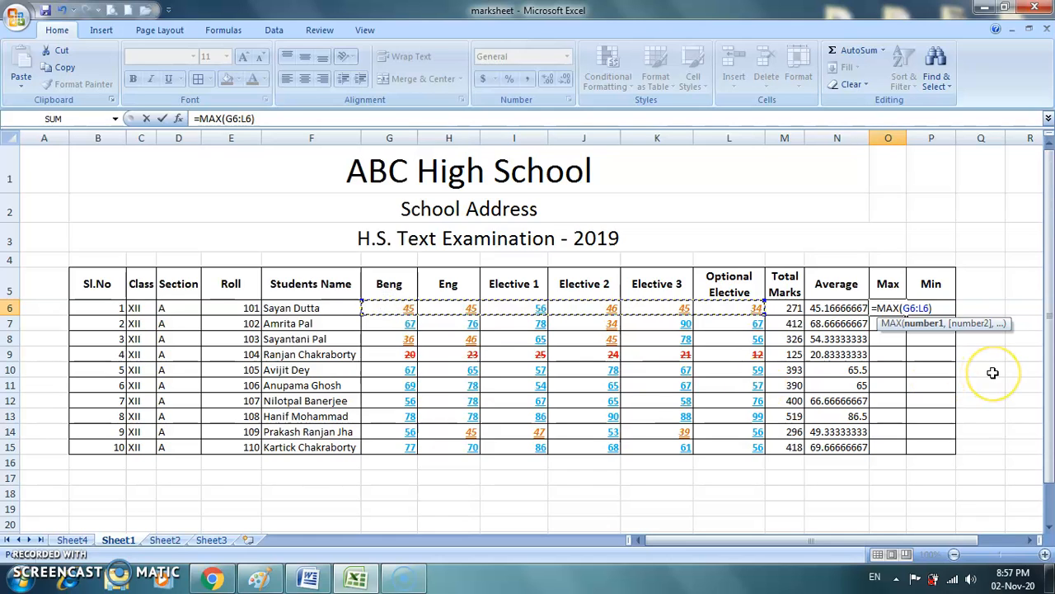
{"action": "key", "text": "Return"}
- Calculate the first student's lowest mark in P6 with the AutoSum Min function over G6:L6
{"action": "left_click", "coordinate": [920, 308]}
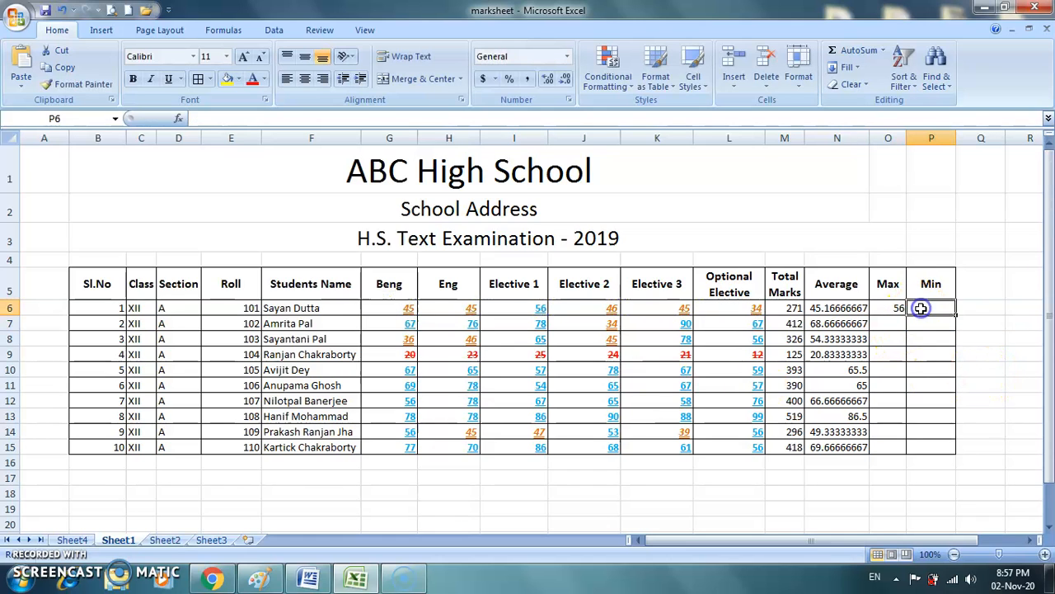
{"action": "left_click", "coordinate": [883, 50]}
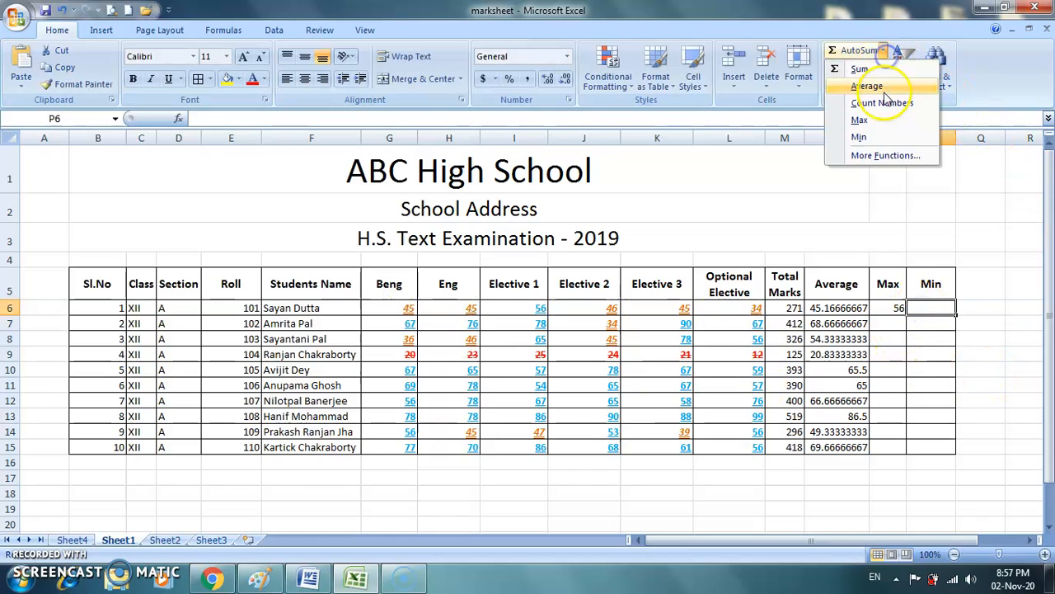
{"action": "left_click", "coordinate": [880, 142]}
{"action": "left_click_drag", "start_coordinate": [375, 305], "coordinate": [723, 305]}
{"action": "key", "text": "Return"}
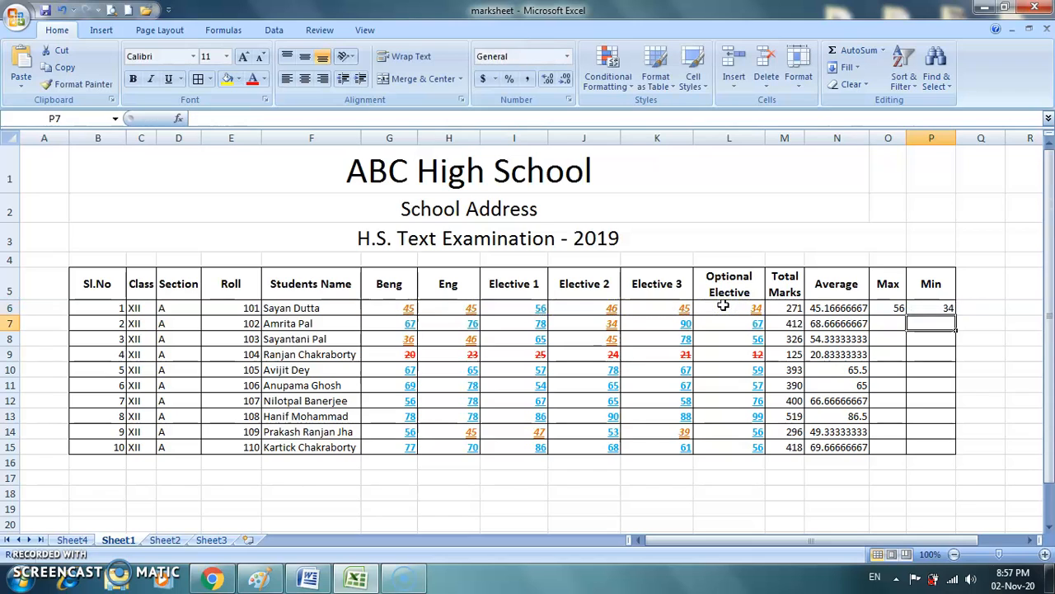
- Fill the maximum and minimum formulas in O6:P6 down through row 15 together
{"action": "left_click", "coordinate": [881, 308]}
{"action": "left_click_drag", "start_coordinate": [881, 307], "coordinate": [953, 452]}
{"action": "left_click", "coordinate": [937, 482]}
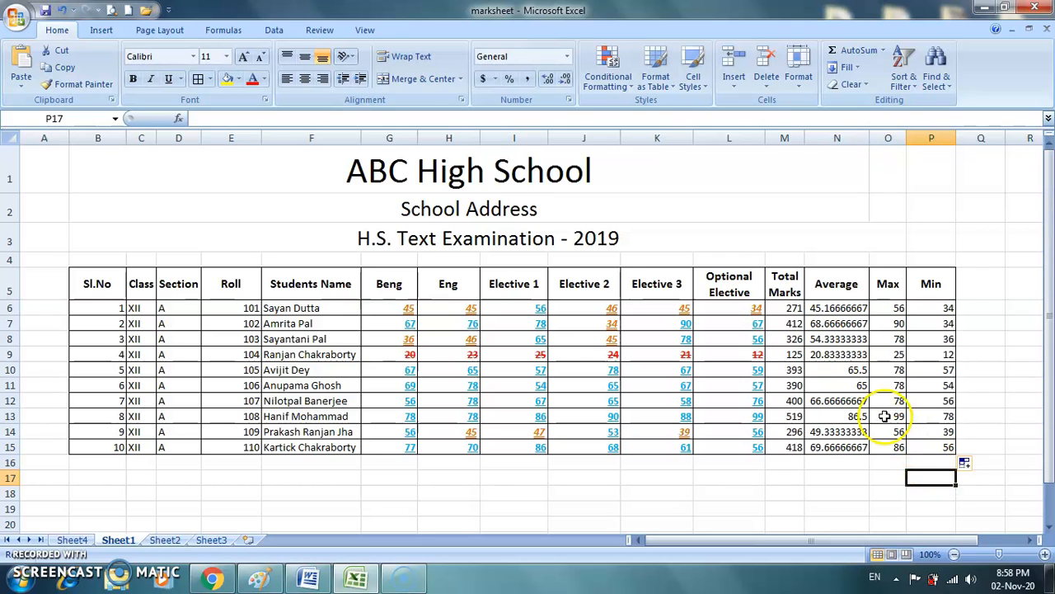
- Examine the cell ranges used by the filled MAX formulas in O6 through O11
{"action": "left_click", "coordinate": [886, 308]}
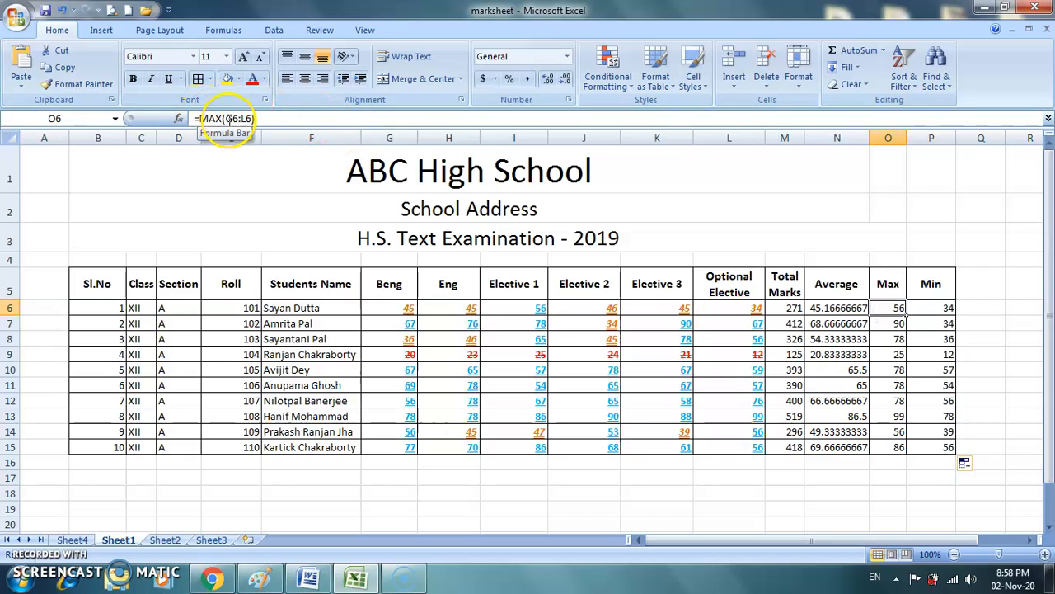
{"action": "left_click", "coordinate": [892, 324]}
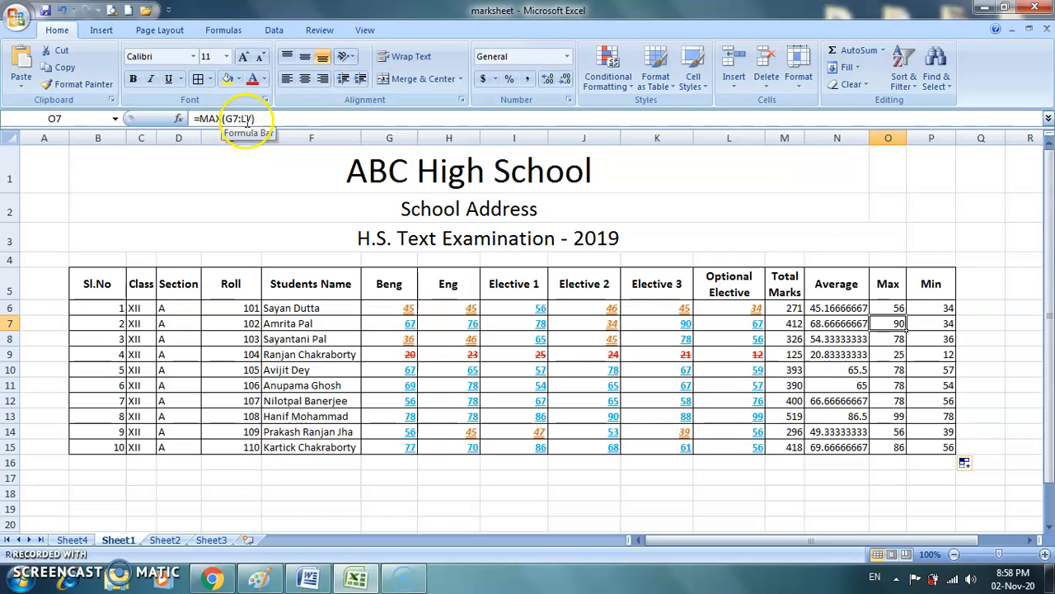
{"action": "left_click", "coordinate": [896, 338]}
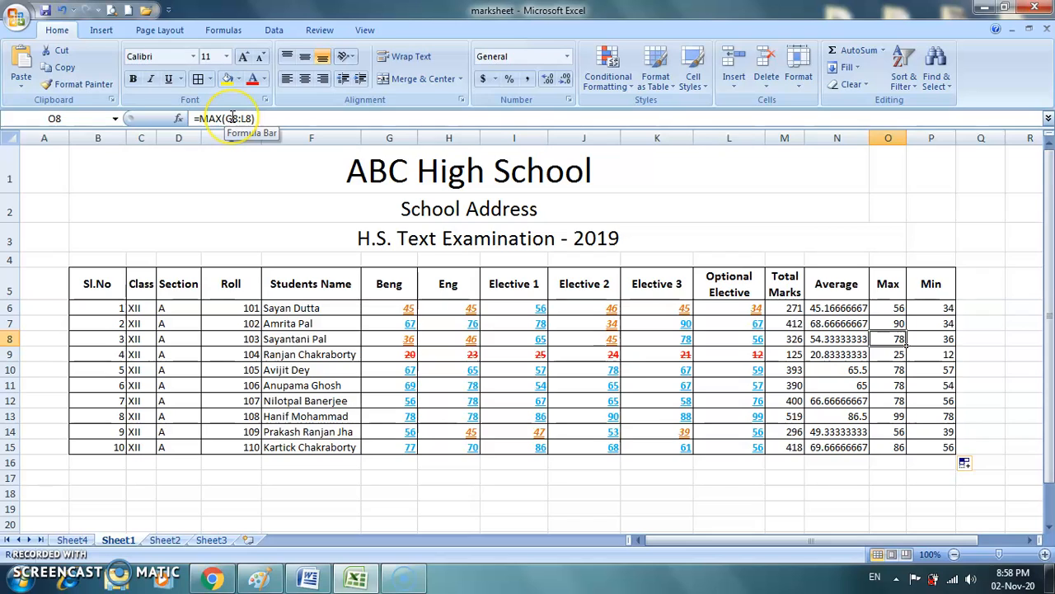
{"action": "key", "text": "Down"}
{"action": "key", "text": "Down"}
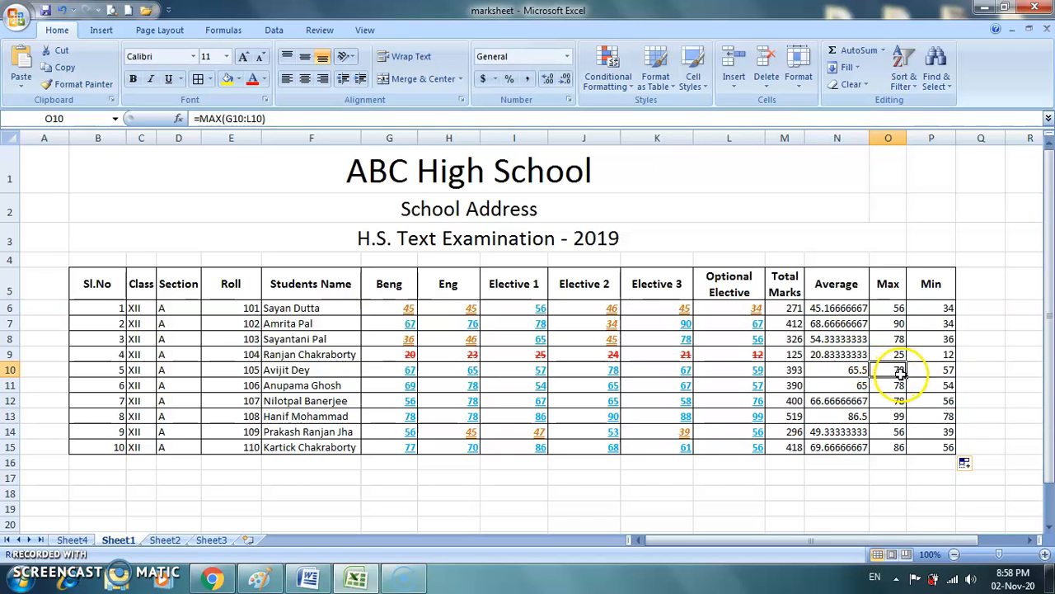
{"action": "key", "text": "Down"}
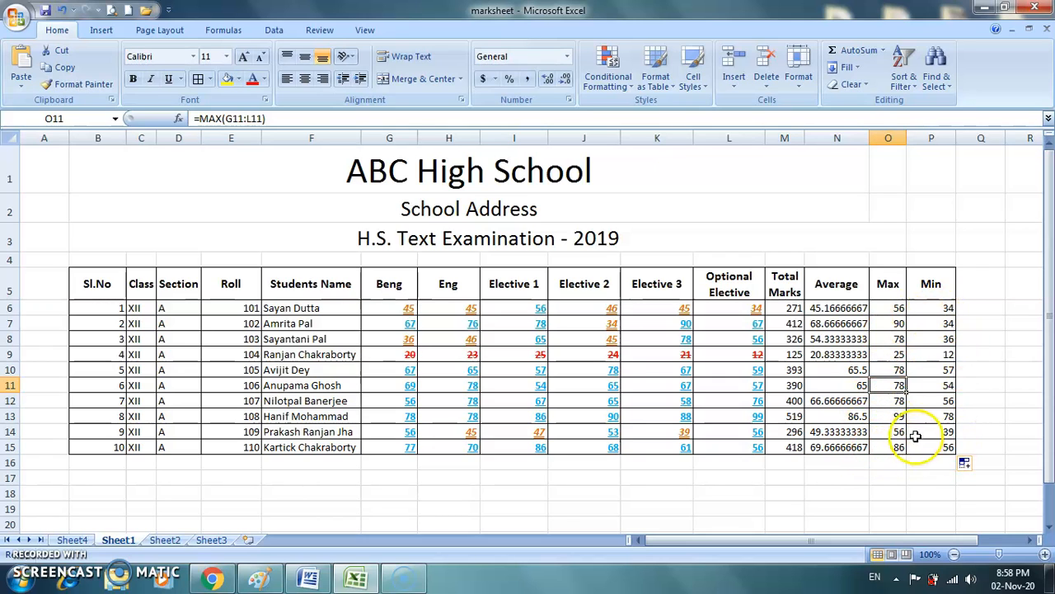
- Reduce the averages in N6:N15 to two decimal places
{"action": "left_click", "coordinate": [831, 309]}
{"action": "left_click", "coordinate": [827, 311]}
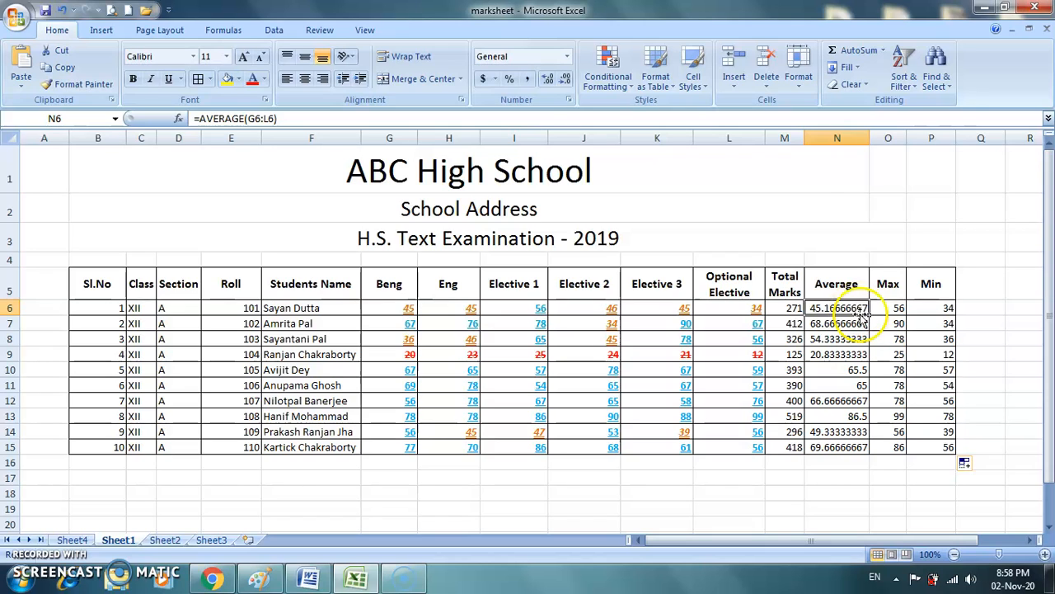
{"action": "left_click", "coordinate": [565, 78]}
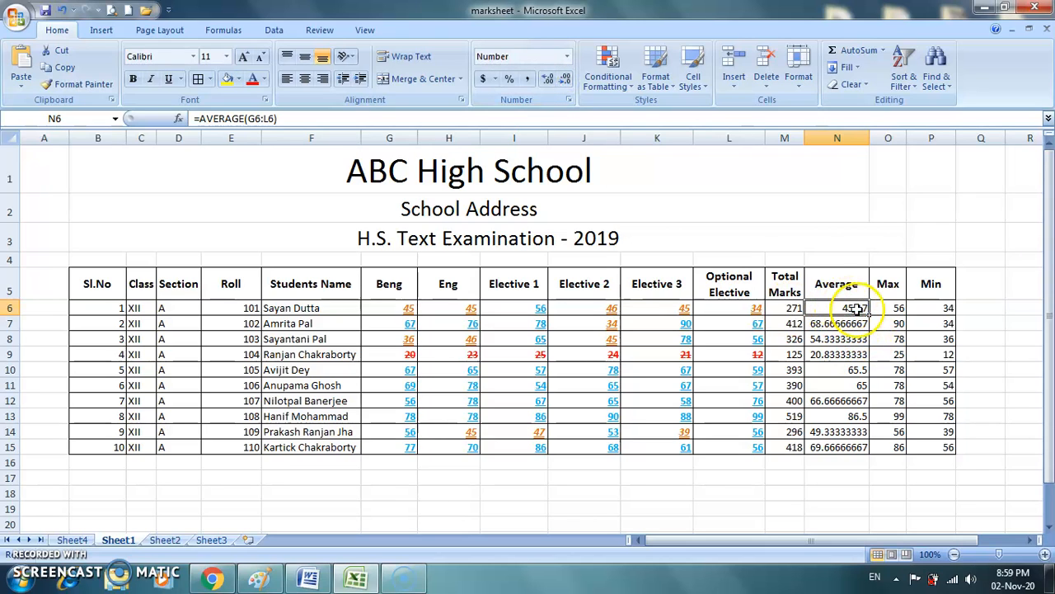
{"action": "left_click", "coordinate": [846, 369]}
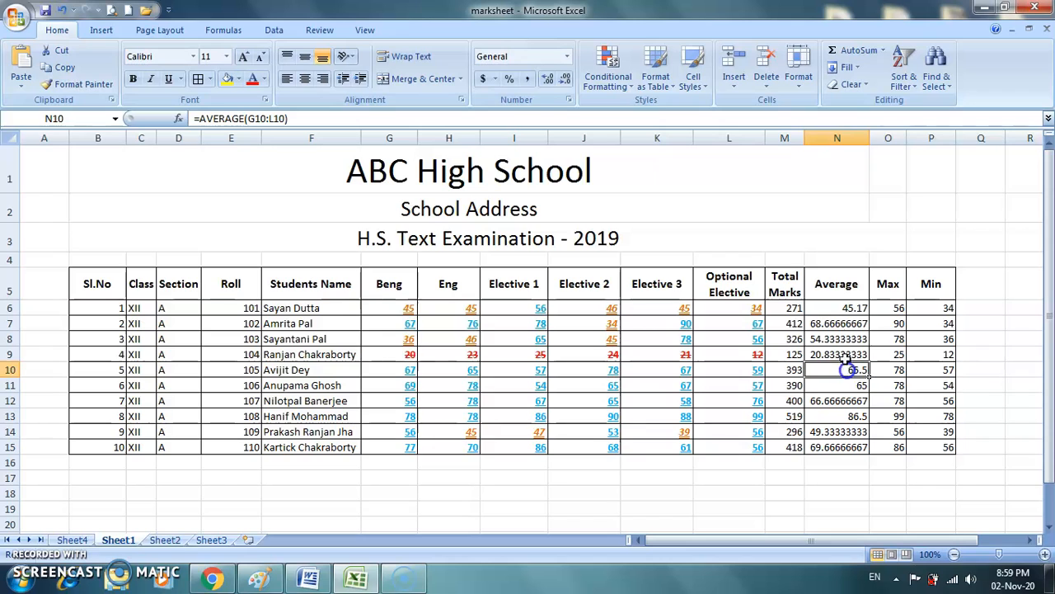
{"action": "left_click", "coordinate": [828, 325]}
{"action": "left_click_drag", "start_coordinate": [828, 324], "coordinate": [824, 449]}
{"action": "left_click", "coordinate": [567, 78]}
{"action": "left_click", "coordinate": [566, 78]}
{"action": "left_click", "coordinate": [566, 78]}
{"action": "left_click", "coordinate": [566, 79]}
{"action": "left_click", "coordinate": [567, 79]}
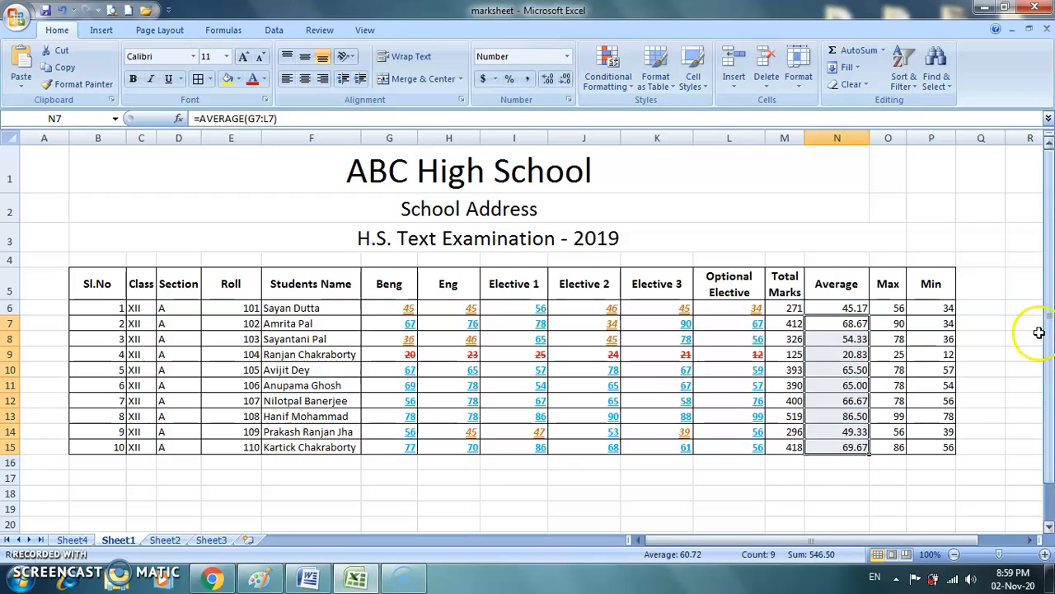
{"action": "left_click", "coordinate": [989, 270]}
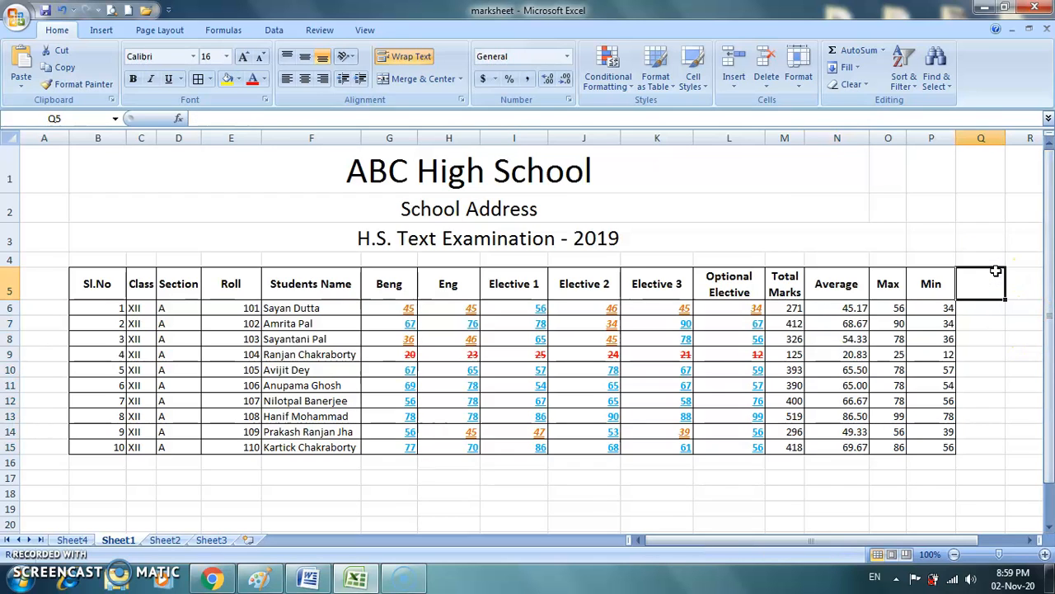
- Review the first student's total, average, maximum and minimum formulas in M6:P6, and the list of available AutoSum functions
{"action": "left_click", "coordinate": [779, 307]}
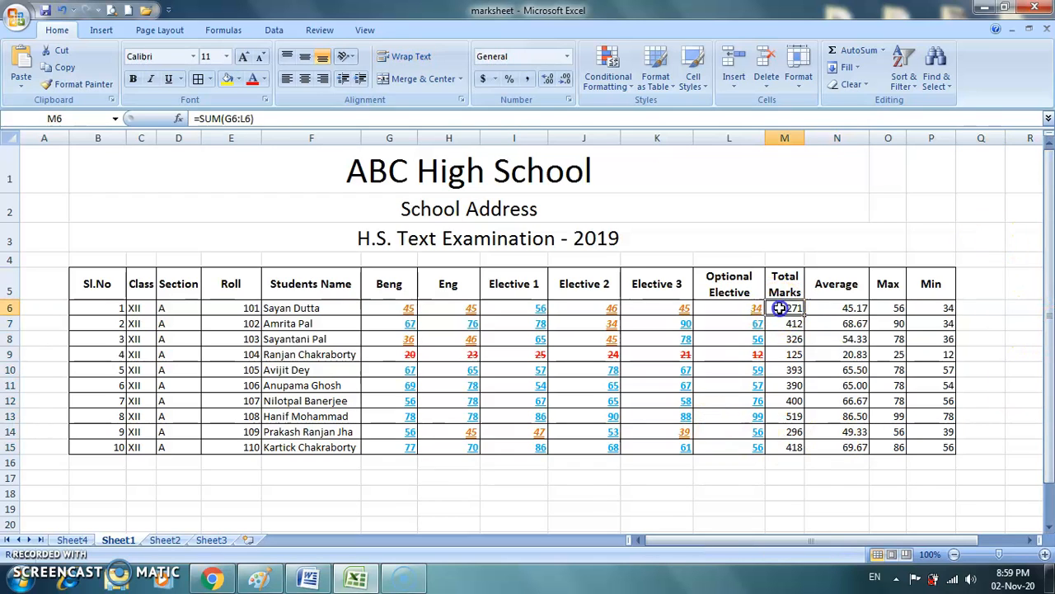
{"action": "left_click", "coordinate": [841, 310]}
{"action": "left_click", "coordinate": [888, 308]}
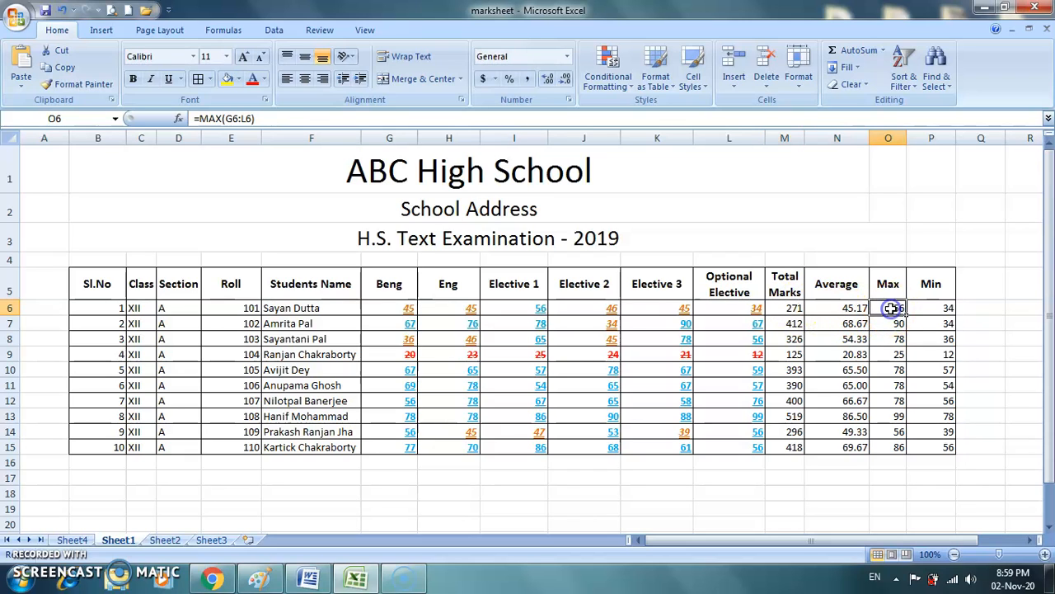
{"action": "left_click", "coordinate": [931, 308]}
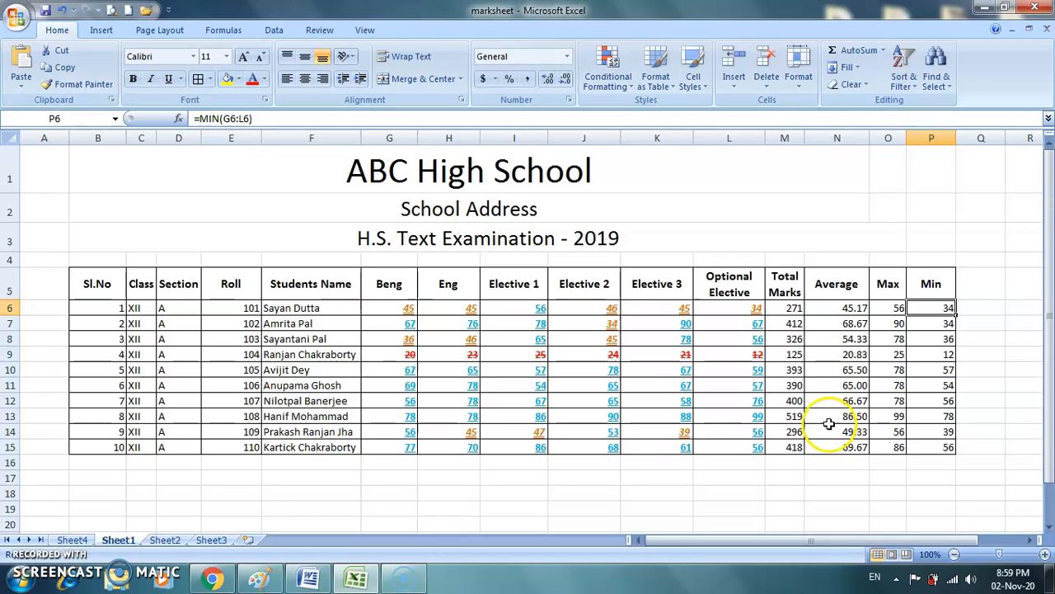
{"action": "left_click", "coordinate": [883, 51]}
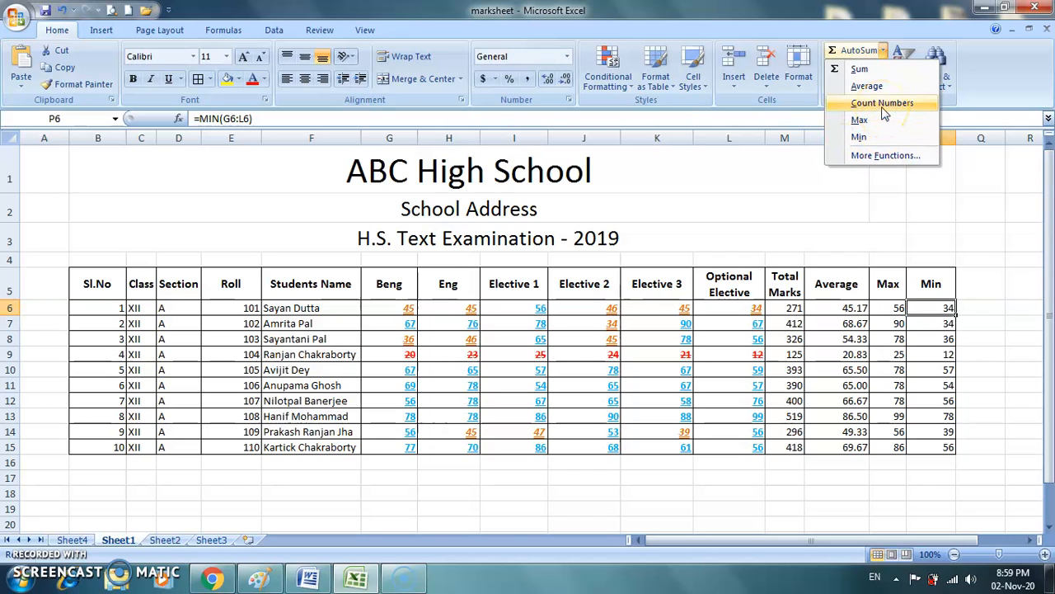
{"action": "left_click", "coordinate": [1006, 334]}
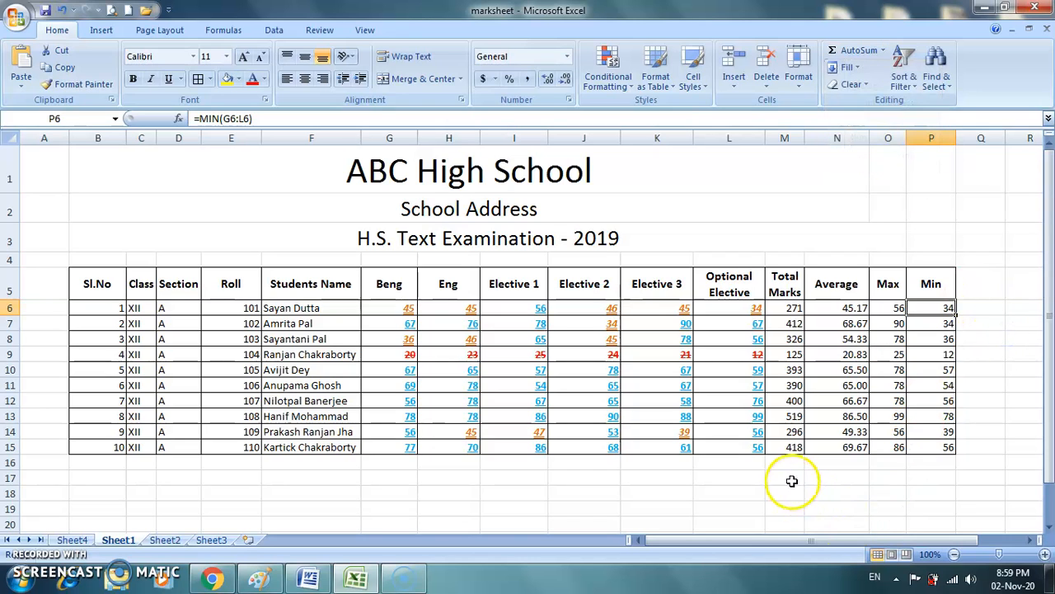
- Count the Total Marks entries in M17 with the AutoSum Count Numbers function over M6:M16
{"action": "left_click", "coordinate": [791, 480]}
{"action": "left_click", "coordinate": [882, 50]}
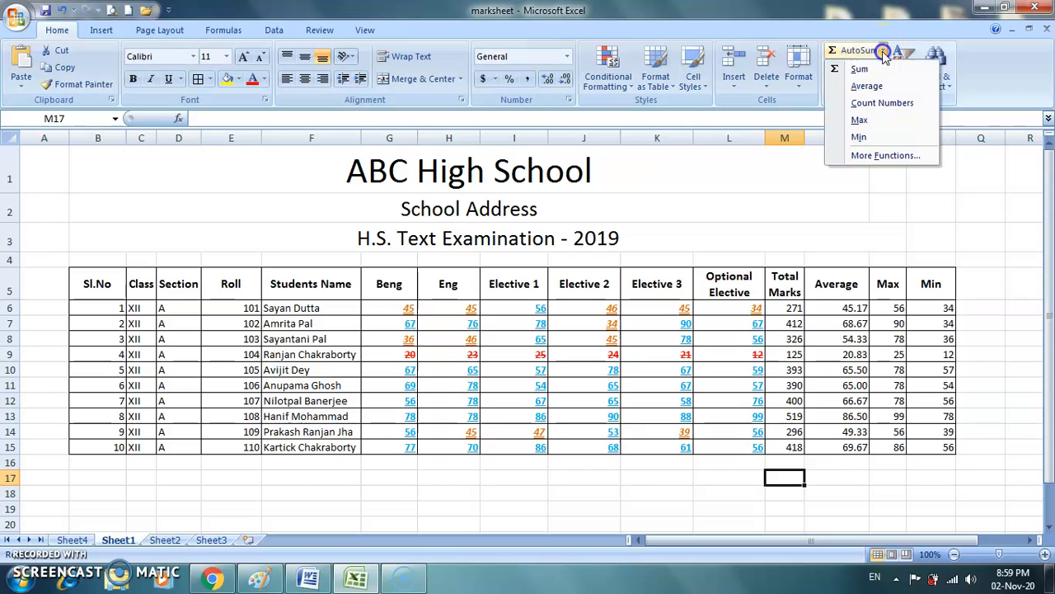
{"action": "left_click", "coordinate": [886, 102]}
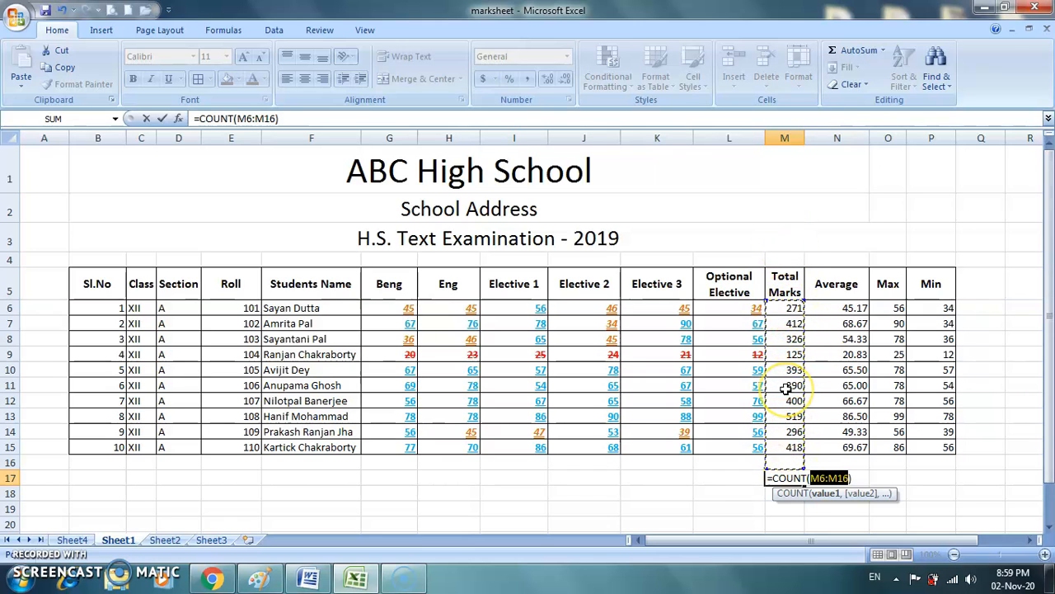
{"action": "key", "text": "Return"}
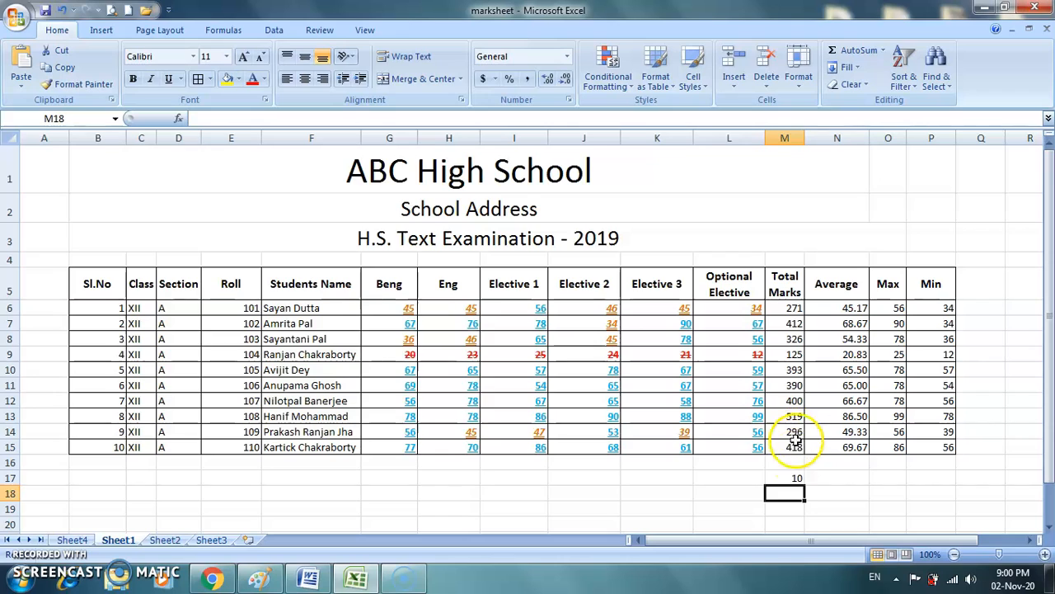
{"action": "left_click", "coordinate": [793, 478]}
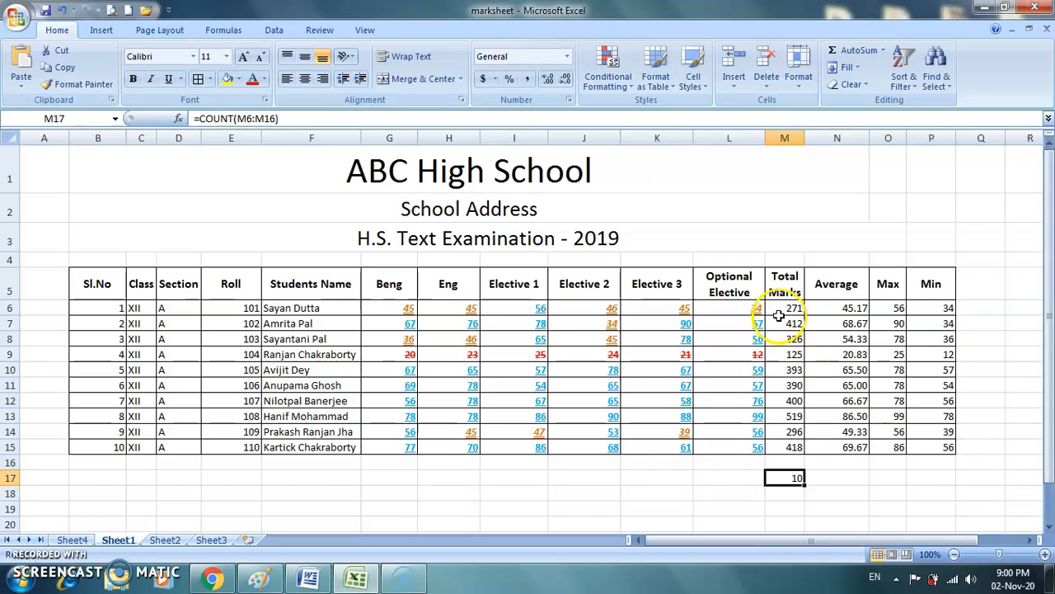
- Check the quick average, count and sum for the Total Marks in M6:M15 and the first student's marks in G6:L6
{"action": "left_click_drag", "start_coordinate": [776, 308], "coordinate": [767, 447]}
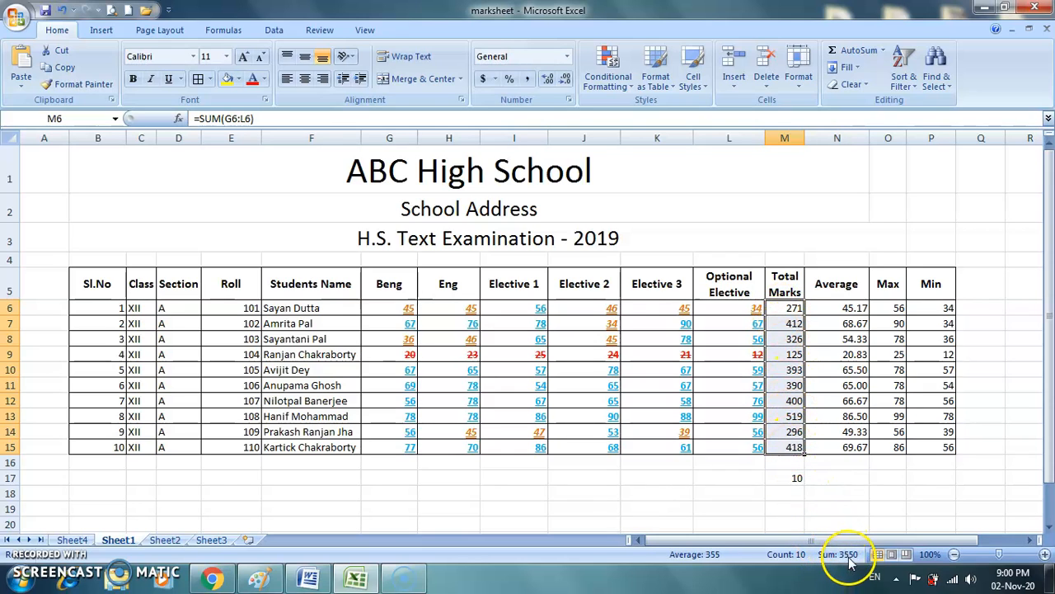
{"action": "left_click", "coordinate": [837, 508]}
{"action": "left_click_drag", "start_coordinate": [394, 308], "coordinate": [731, 314]}
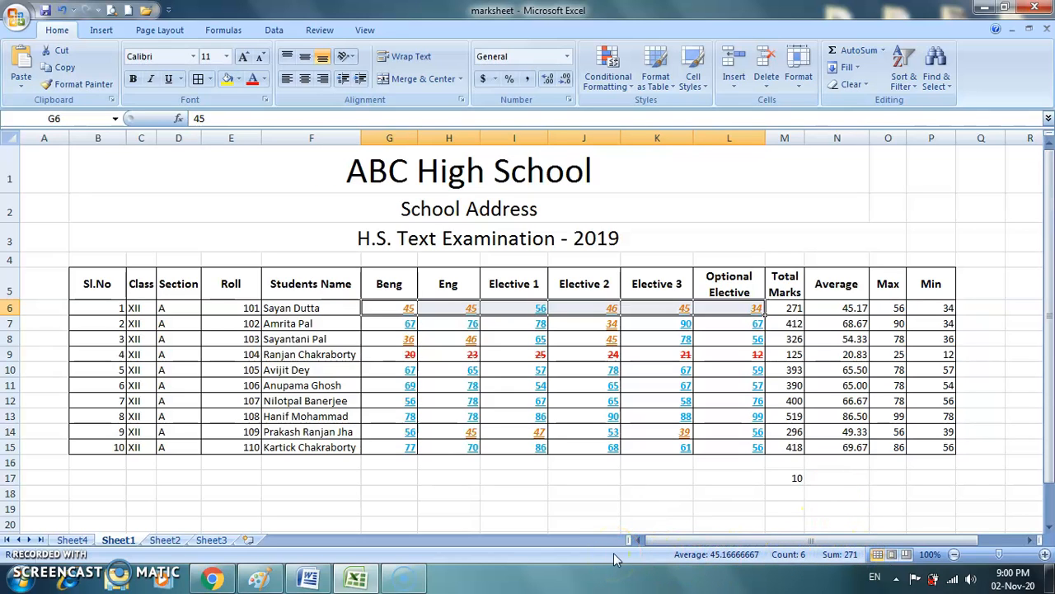
{"action": "left_click", "coordinate": [812, 399]}
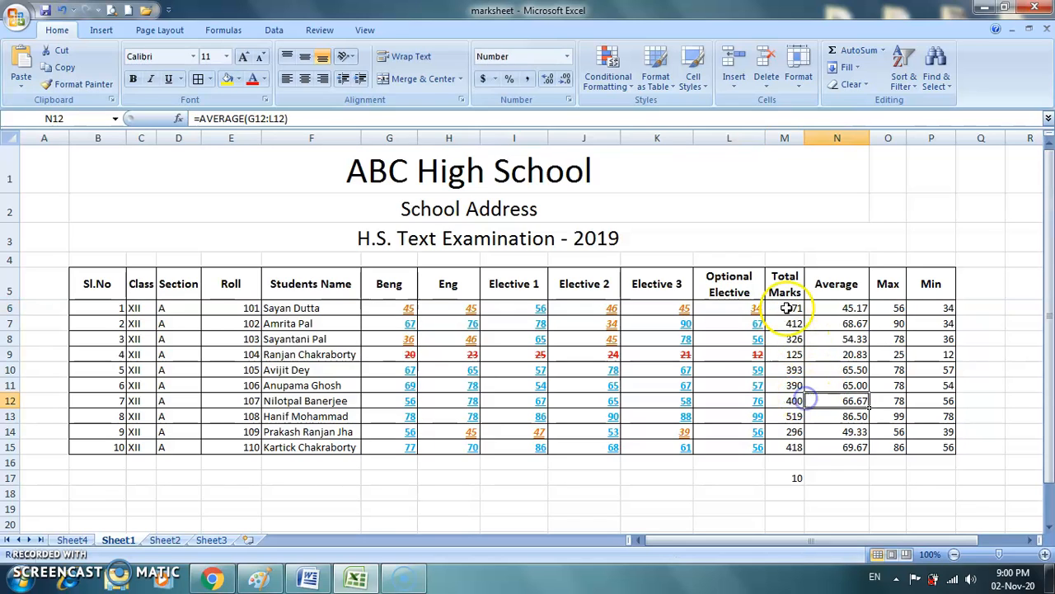
- Recheck the first student's formulas across M6:P6, and open the SUM formula in M6 for editing to inspect its range
{"action": "left_click", "coordinate": [787, 308]}
{"action": "left_click", "coordinate": [831, 309]}
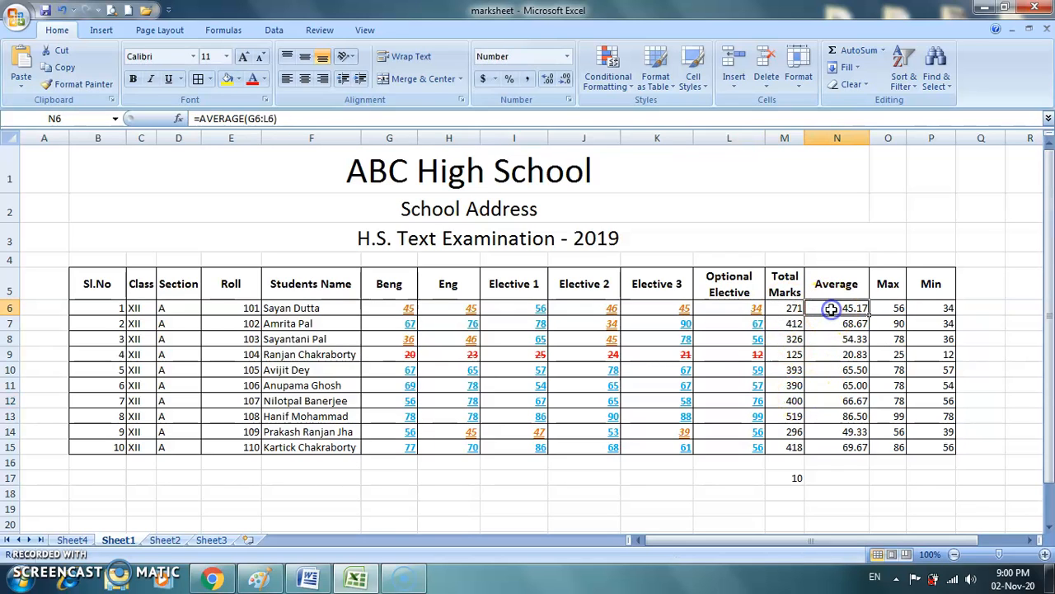
{"action": "left_click", "coordinate": [883, 308]}
{"action": "left_click", "coordinate": [940, 309]}
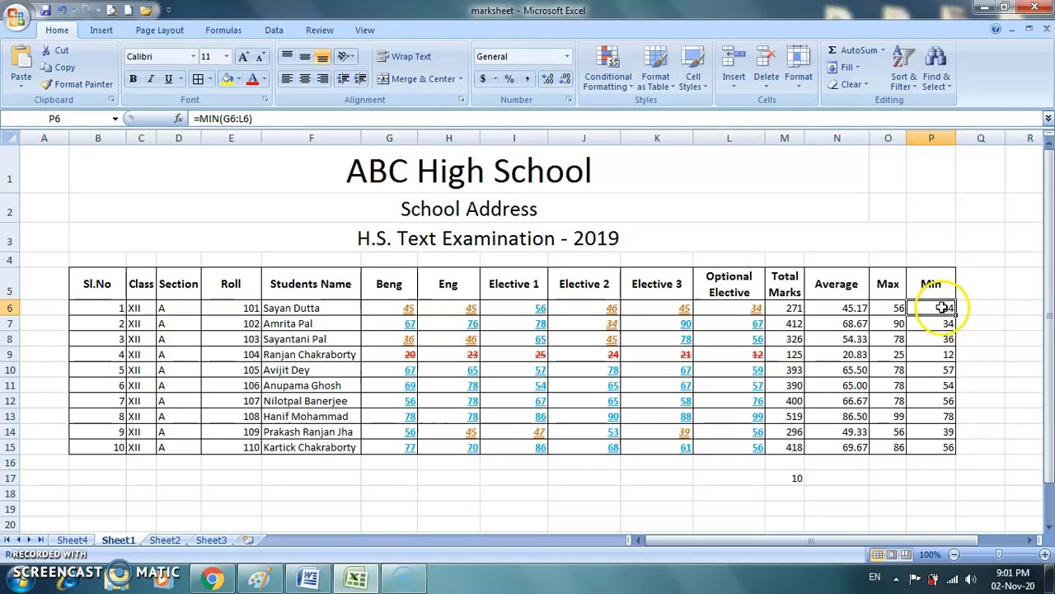
{"action": "double_click", "coordinate": [786, 307]}
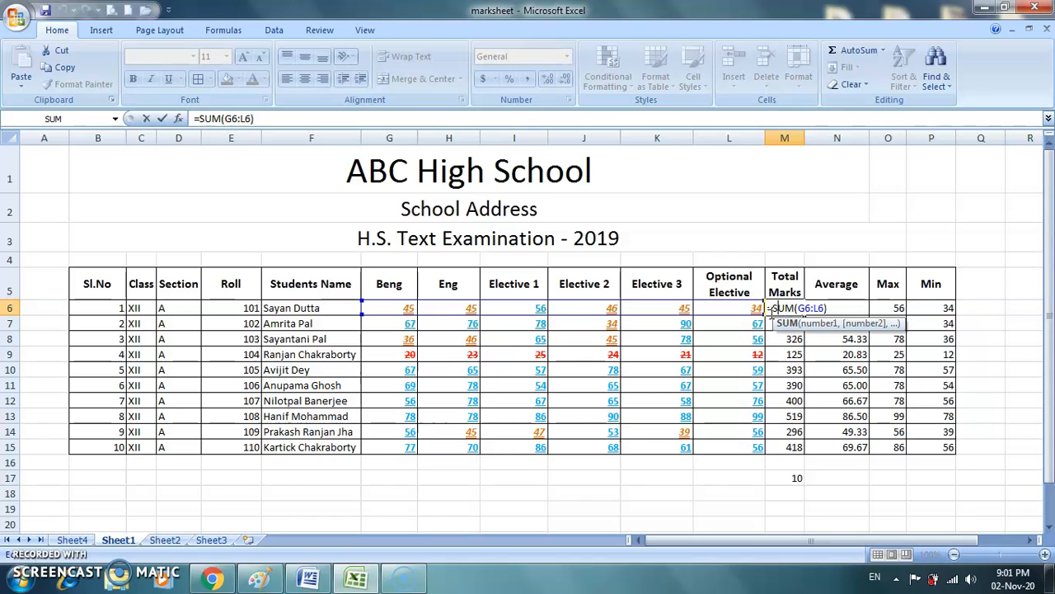
{"action": "left_click", "coordinate": [785, 308]}
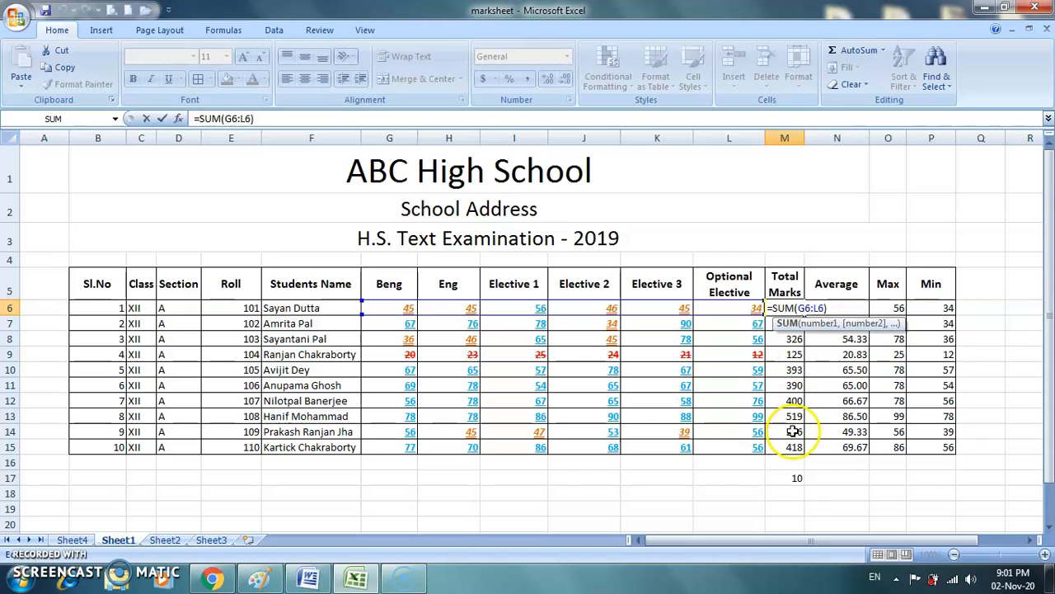
- Leave the formula in M6 and open the Insert Function dialog for the empty cell N18 through AutoSum's More Functions
{"action": "left_click", "coordinate": [771, 508]}
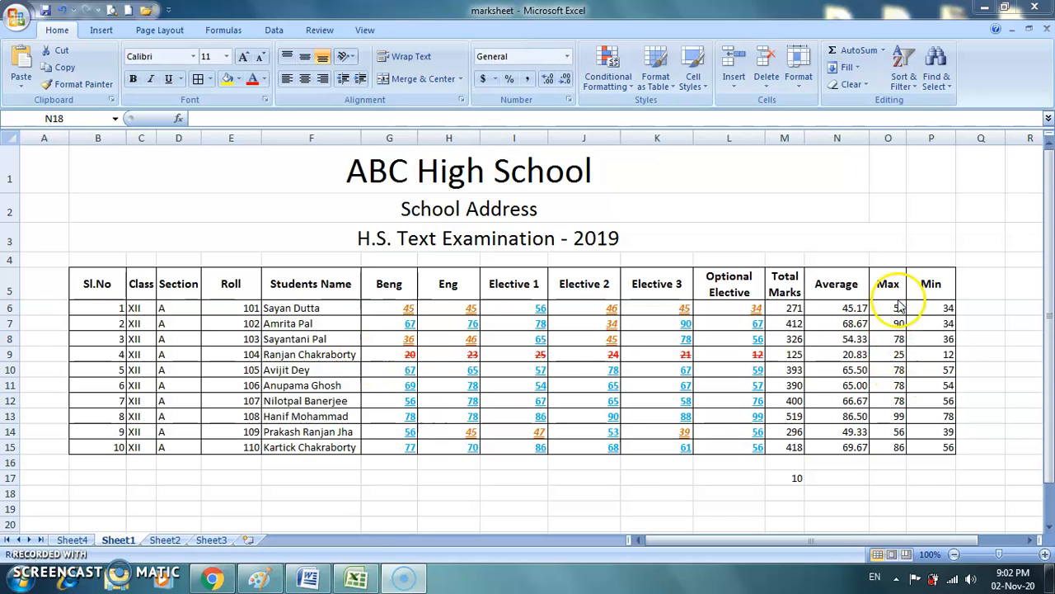
{"action": "left_click", "coordinate": [886, 51]}
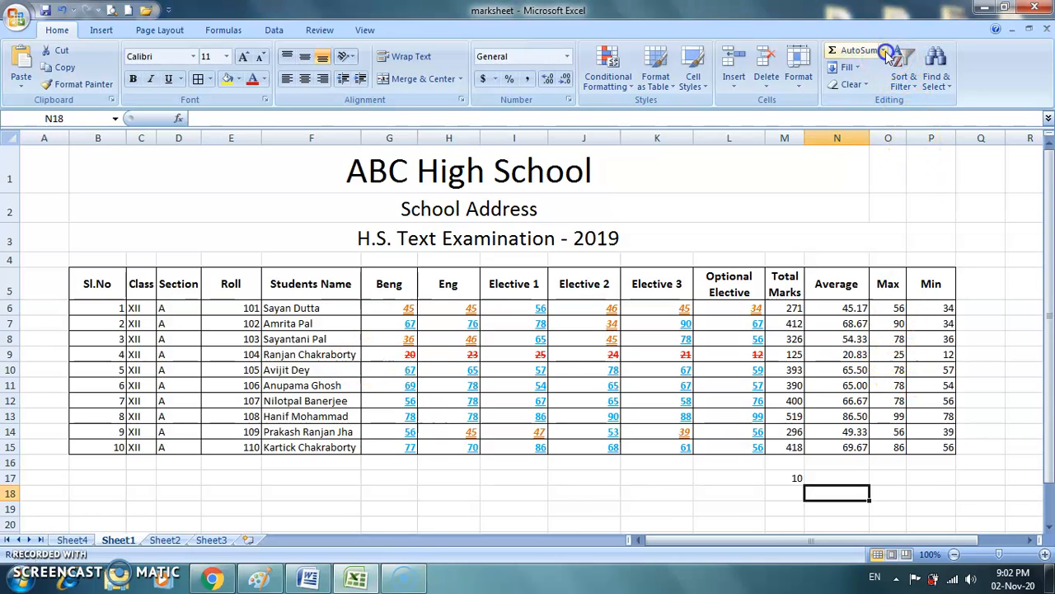
{"action": "left_click", "coordinate": [885, 51]}
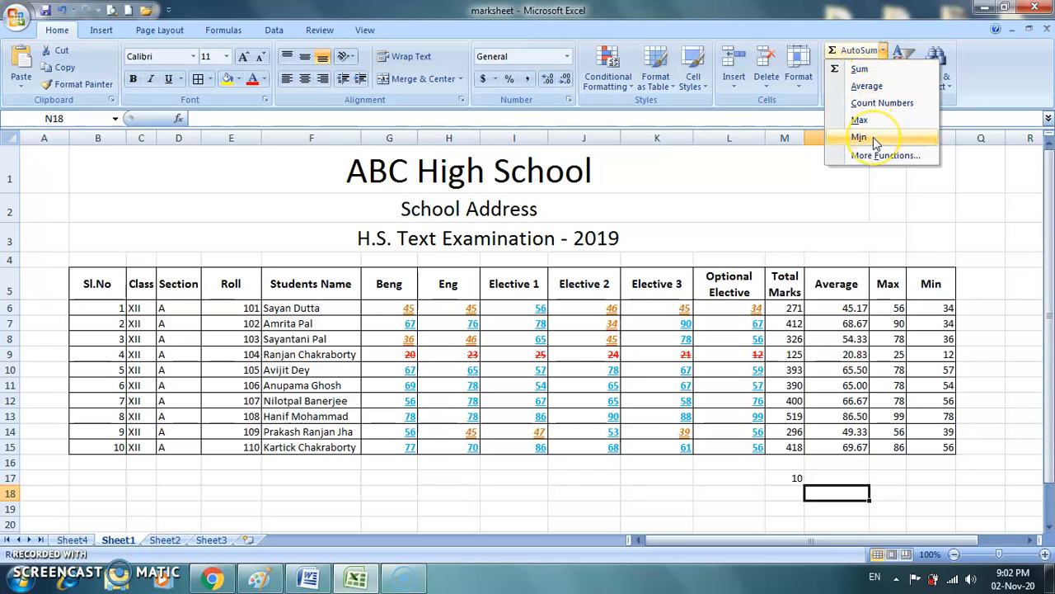
{"action": "left_click", "coordinate": [906, 164]}
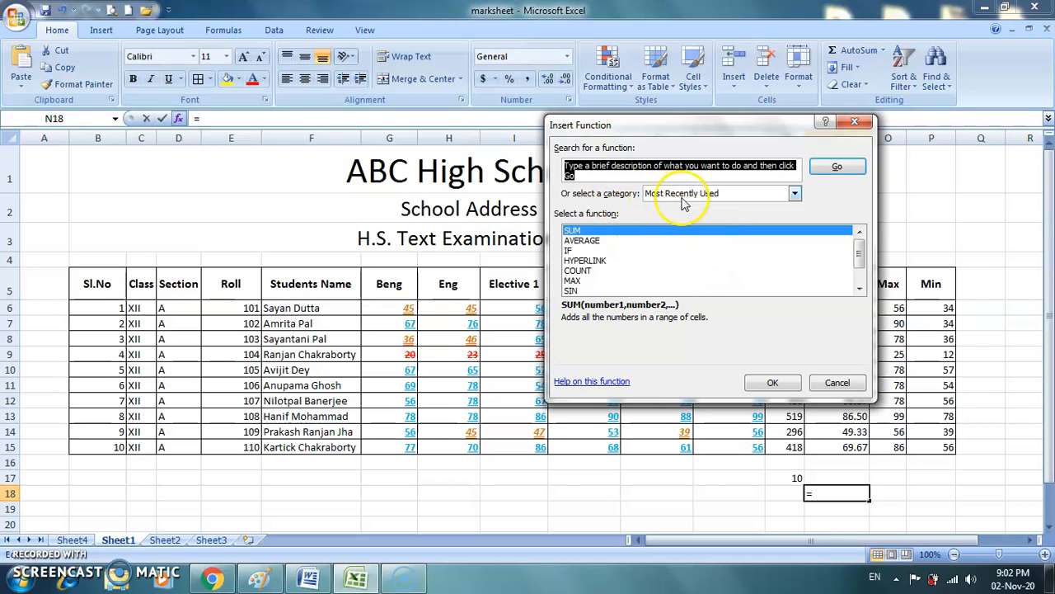
- Examine the most recently used functions and their descriptions, including HYPERLINK, COUNT, MAX and SIN
{"action": "left_click", "coordinate": [584, 260]}
{"action": "left_click", "coordinate": [578, 271]}
{"action": "left_click", "coordinate": [575, 281]}
{"action": "left_click", "coordinate": [577, 291]}
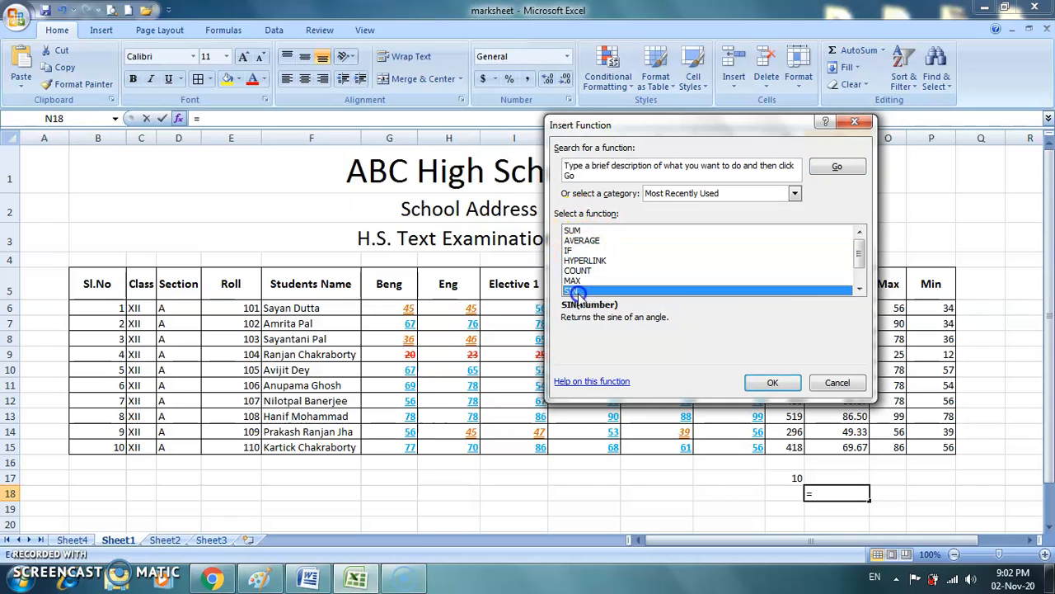
{"action": "left_click", "coordinate": [859, 291]}
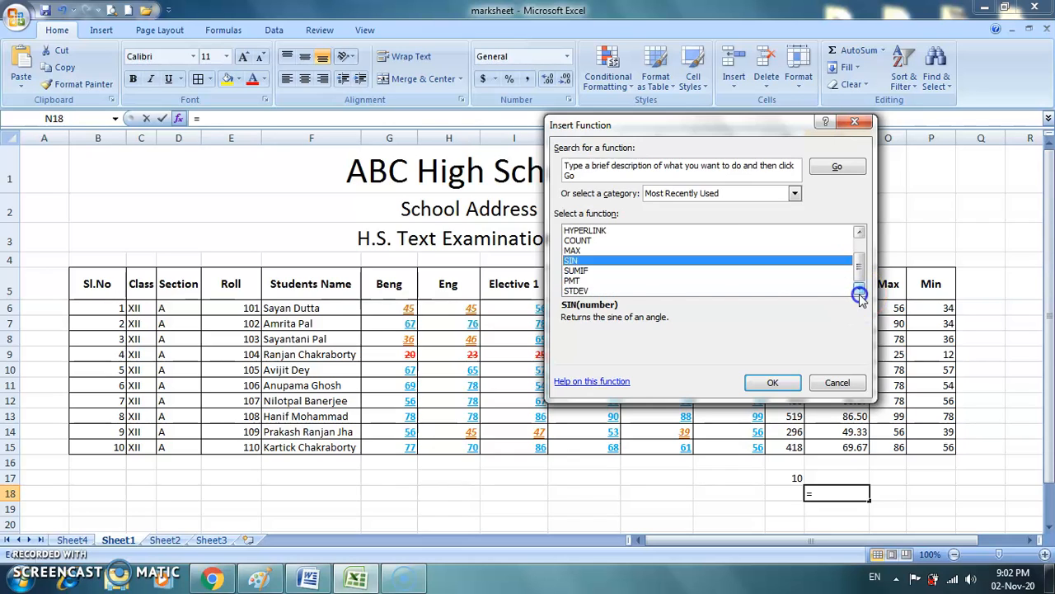
{"action": "left_click_drag", "start_coordinate": [860, 262], "coordinate": [859, 236]}
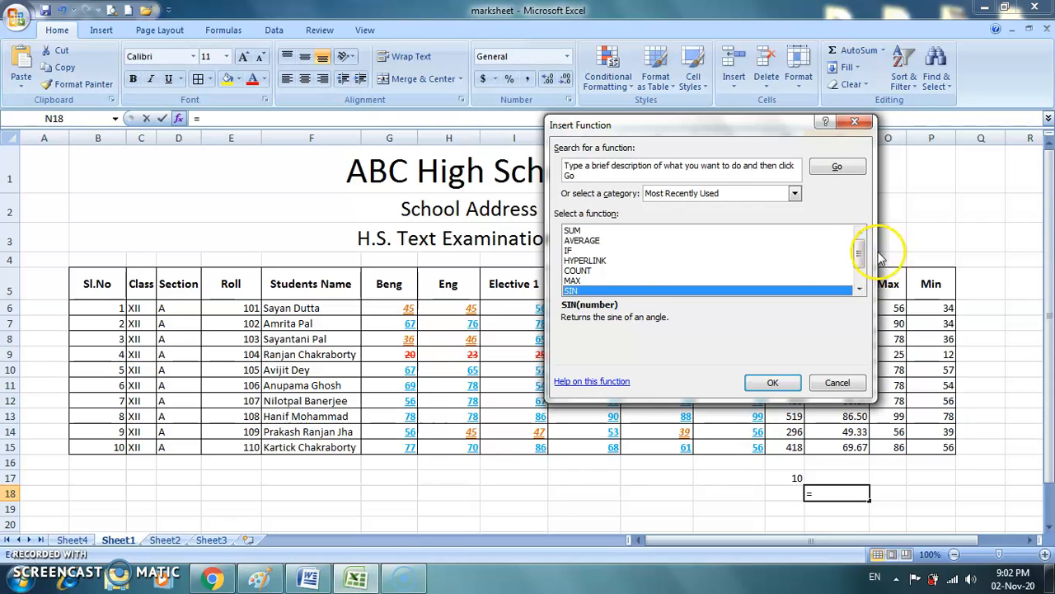
- Review the available function categories, such as Financial, Statistical, Logical and Information
{"action": "left_click", "coordinate": [795, 193]}
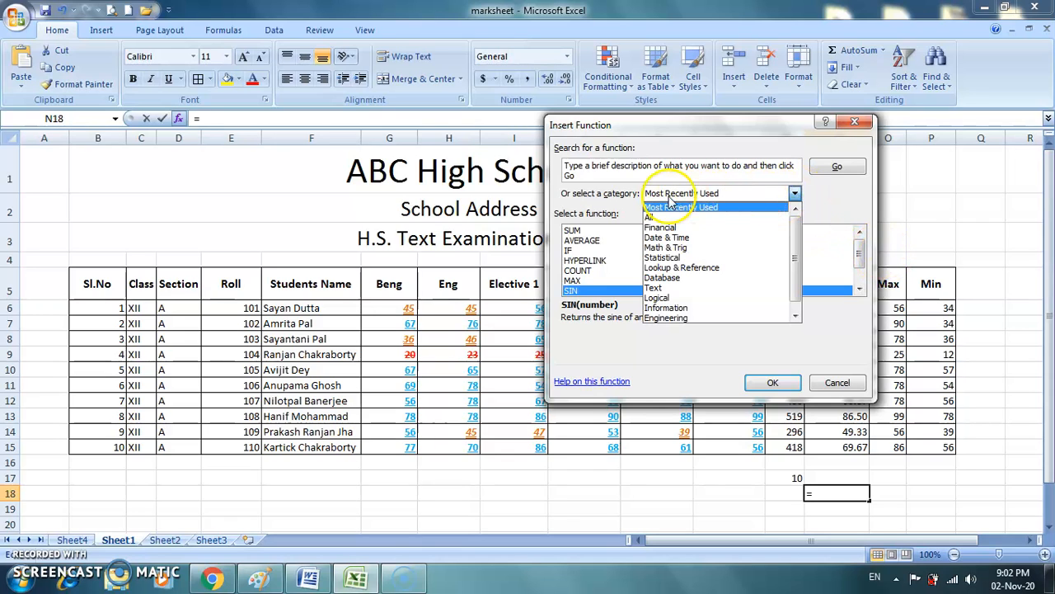
{"action": "left_click", "coordinate": [796, 195]}
{"action": "left_click", "coordinate": [796, 195]}
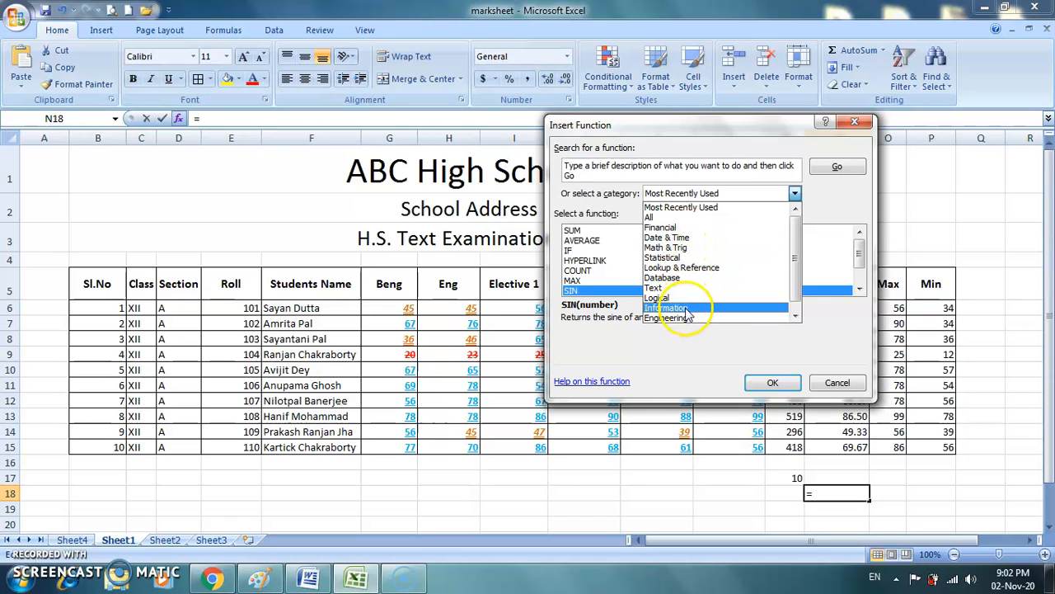
{"action": "mouse_move", "coordinate": [795, 268]}
{"action": "left_mouse_down"}
{"action": "mouse_move", "coordinate": [795, 284]}
{"action": "mouse_move", "coordinate": [802, 249]}
{"action": "left_mouse_up"}
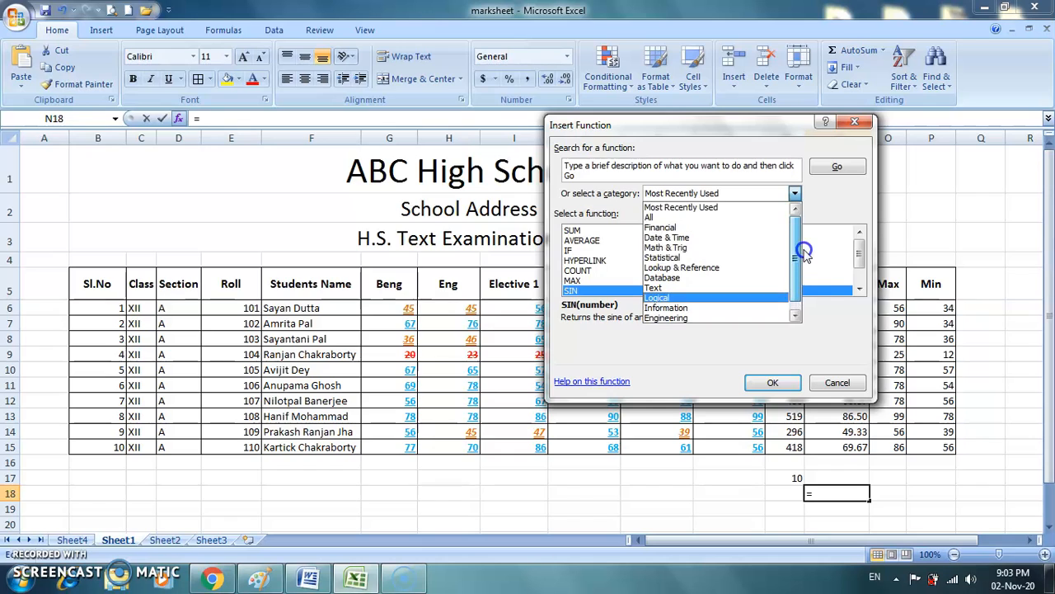
- Browse the Math & Trig functions and their descriptions as far as FLOOR, and close Insert Function without inserting anything
{"action": "left_click", "coordinate": [687, 249]}
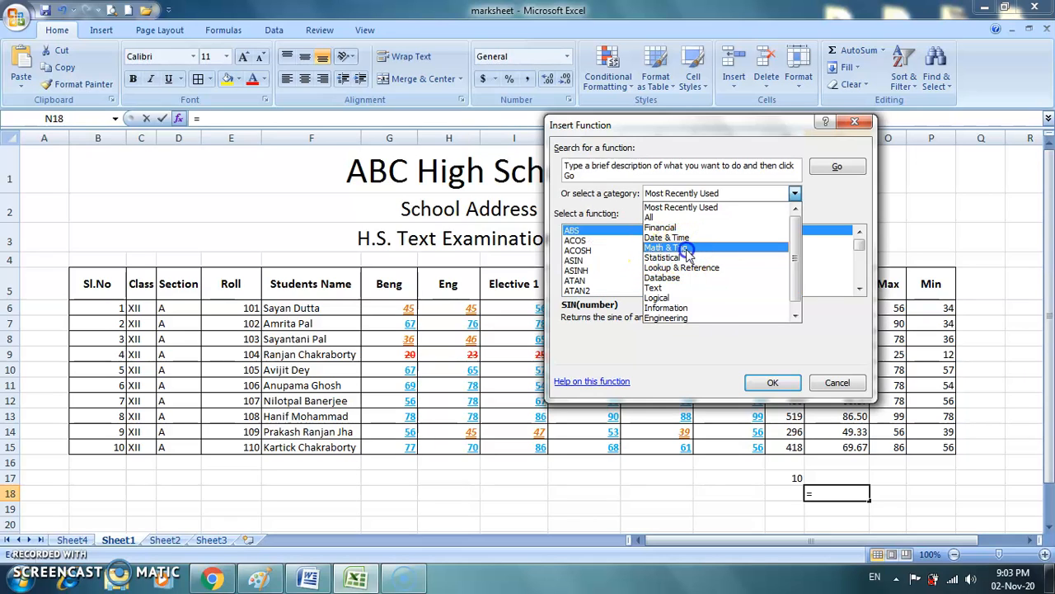
{"action": "left_click", "coordinate": [575, 240]}
{"action": "left_click", "coordinate": [578, 249]}
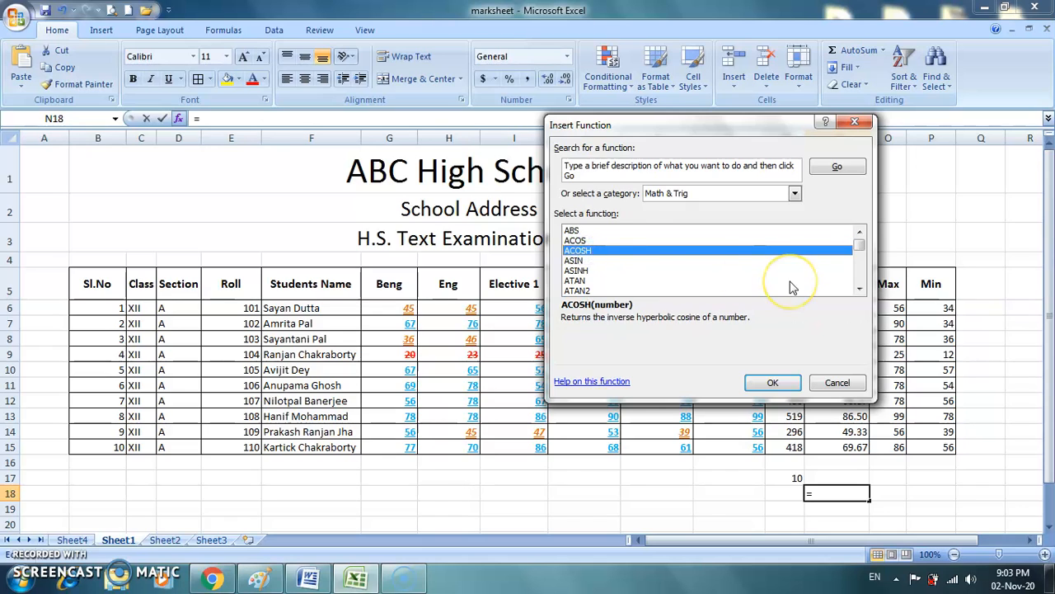
{"action": "key", "text": "Down"}
{"action": "key", "text": "Down"}
{"action": "key", "text": "Down"}
{"action": "key", "text": "Down"}
{"action": "key", "text": "Down"}
{"action": "key", "text": "Down"}
{"action": "key", "text": "Down"}
{"action": "key", "text": "Down"}
{"action": "key", "text": "Down"}
{"action": "key", "text": "Down"}
{"action": "key", "text": "Down"}
{"action": "key", "text": "Down"}
{"action": "key", "text": "Down"}
{"action": "key", "text": "Down"}
{"action": "key", "text": "Down"}
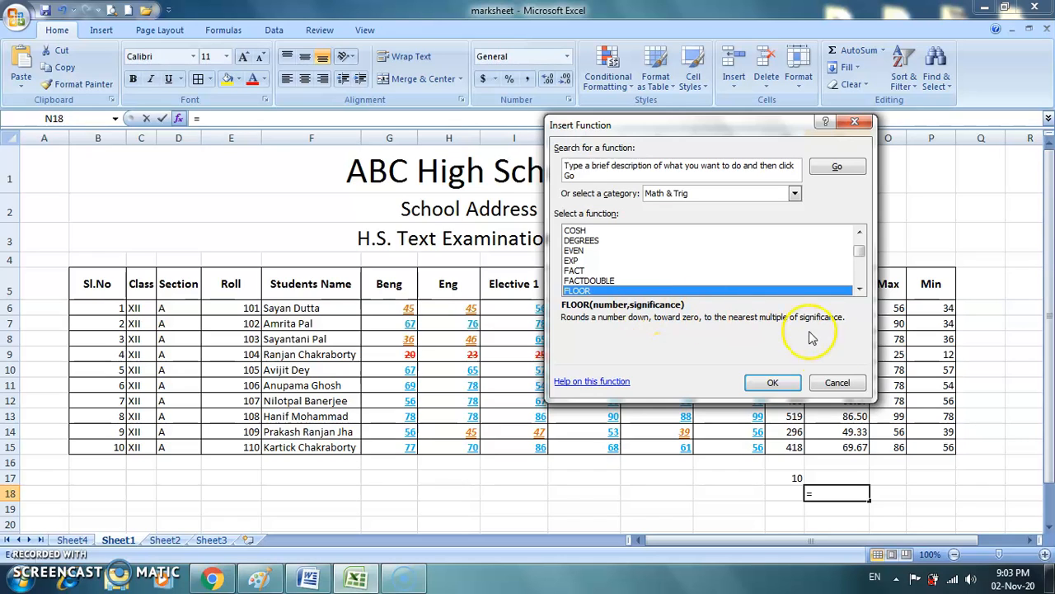
{"action": "left_click", "coordinate": [837, 383]}
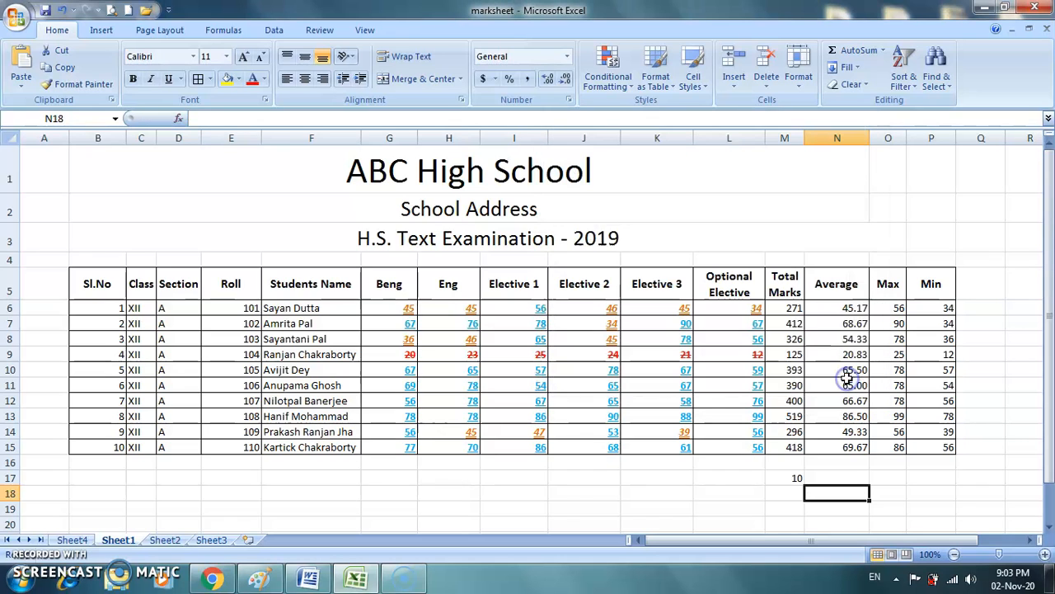
{"action": "left_click", "coordinate": [989, 396]}
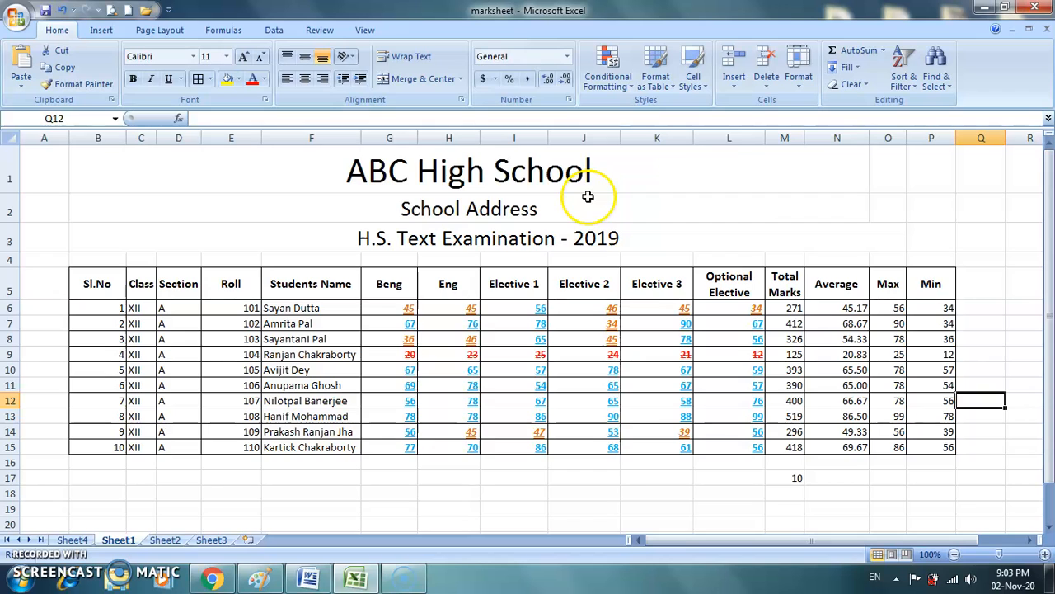